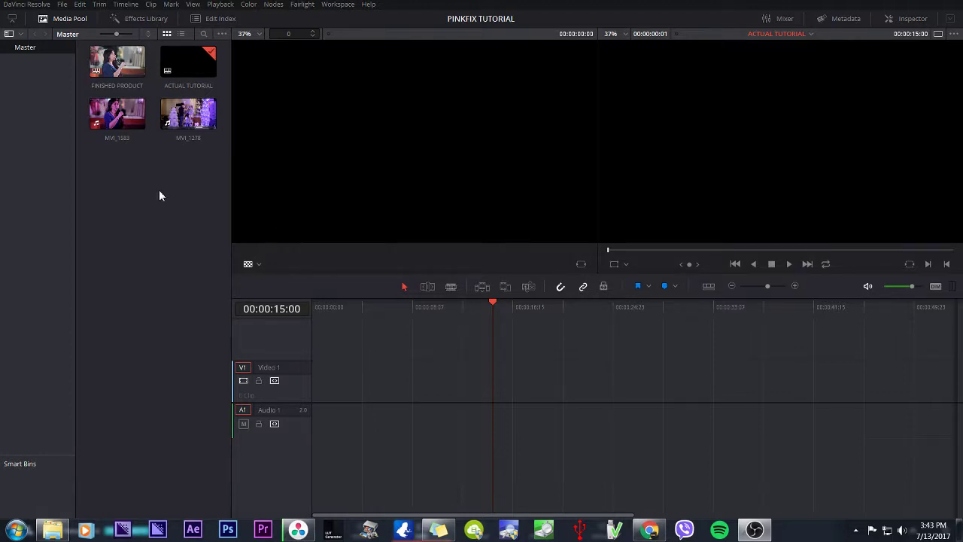
# Load MVI_1583 into the source viewer and scrub through the pink-lit speaker shot
pyautogui.doubleClick(121, 113)
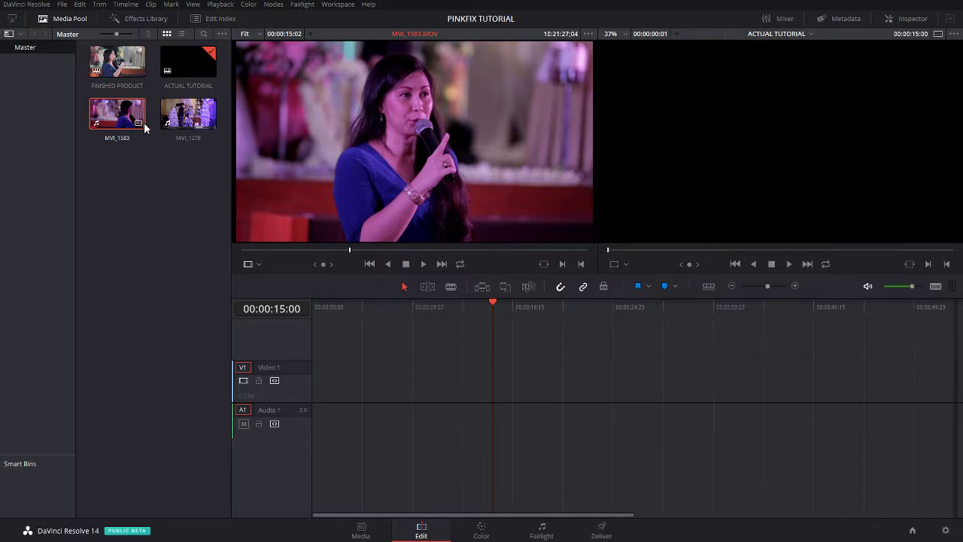
pyautogui.click(254, 250)
pyautogui.moveTo(257, 251); pyautogui.dragTo(302, 251)
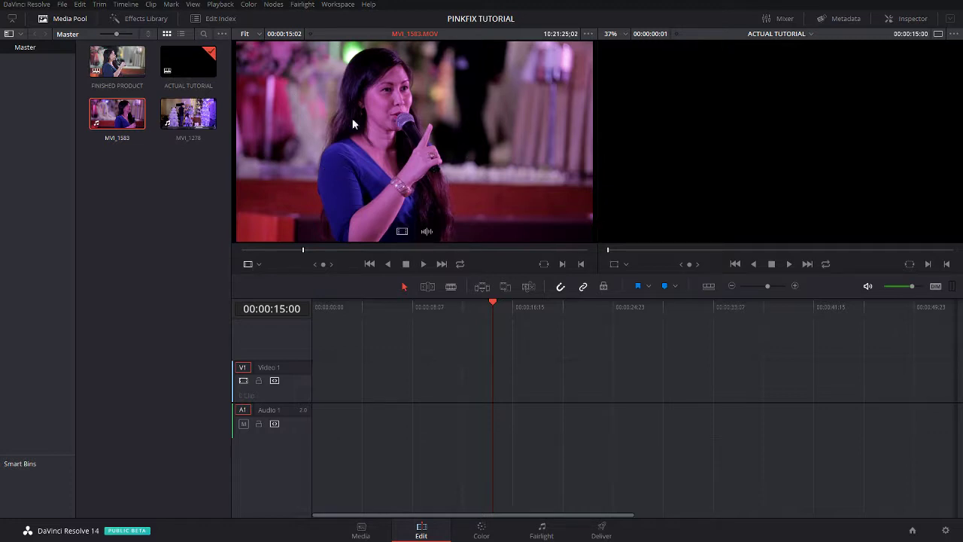
pyautogui.click(153, 175)
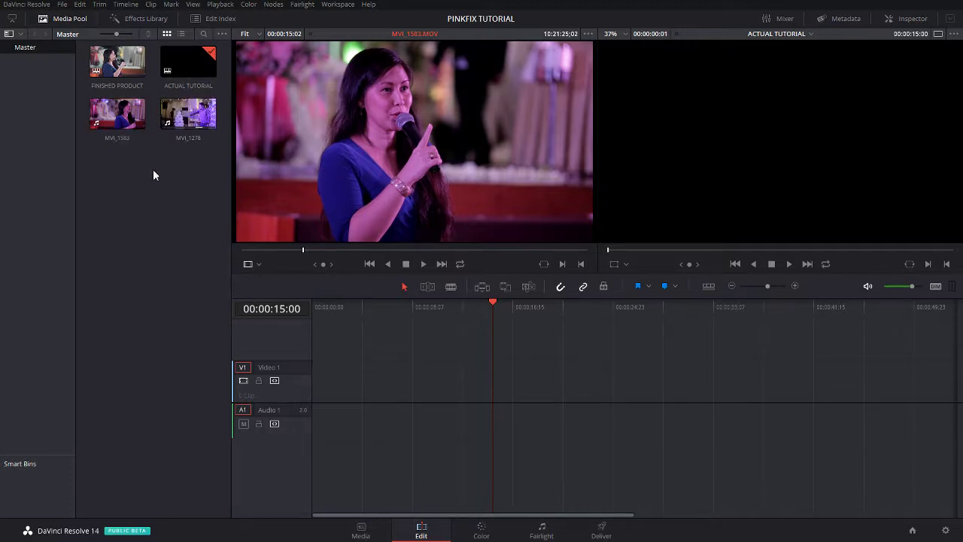
pyautogui.click(188, 113)
pyautogui.moveTo(283, 247); pyautogui.dragTo(324, 246)
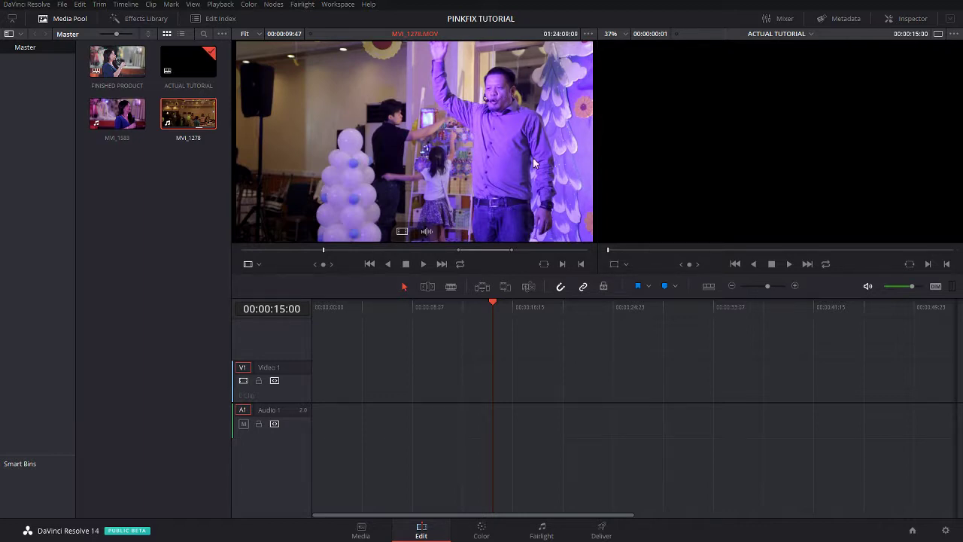
pyautogui.click(118, 115)
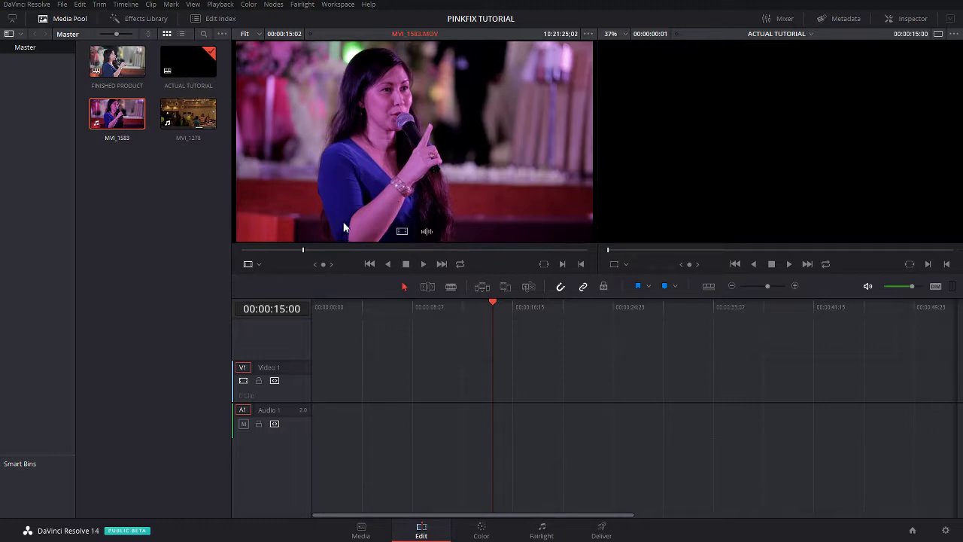
# Place MVI_1583 on tracks V1/A1, then on the Color page wire node 01 between input and output
pyautogui.moveTo(114, 117); pyautogui.dragTo(293, 370)
pyautogui.moveTo(351, 306); pyautogui.dragTo(369, 308)
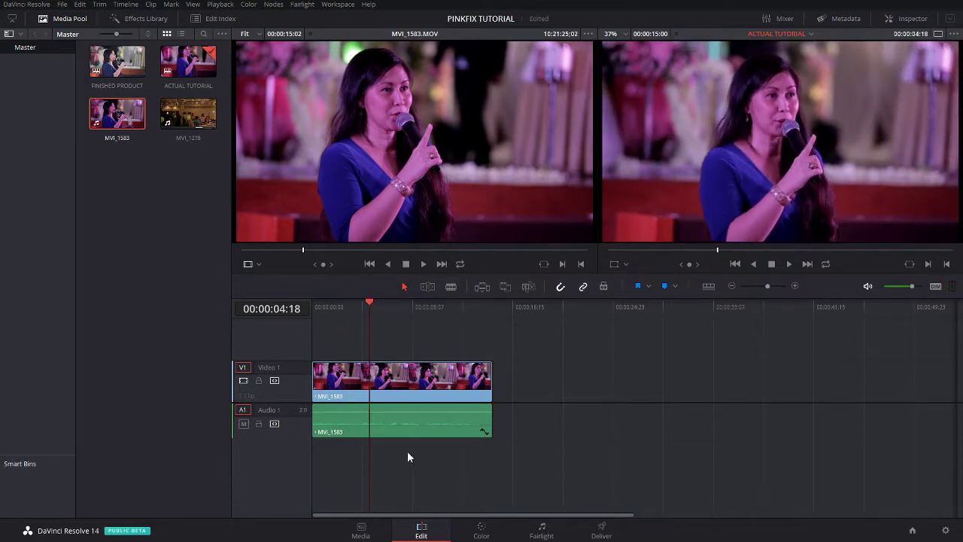
pyautogui.click(495, 534)
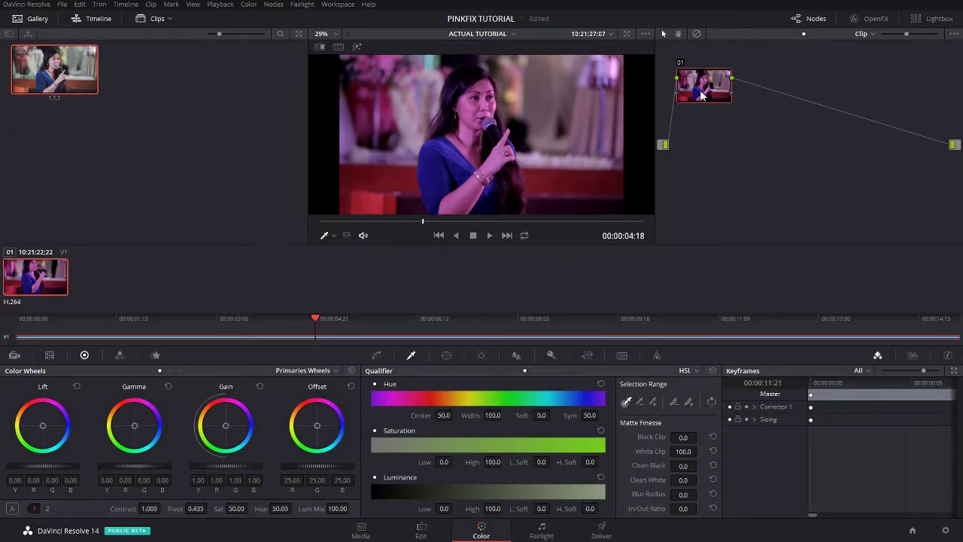
pyautogui.moveTo(702, 94); pyautogui.dragTo(703, 162)
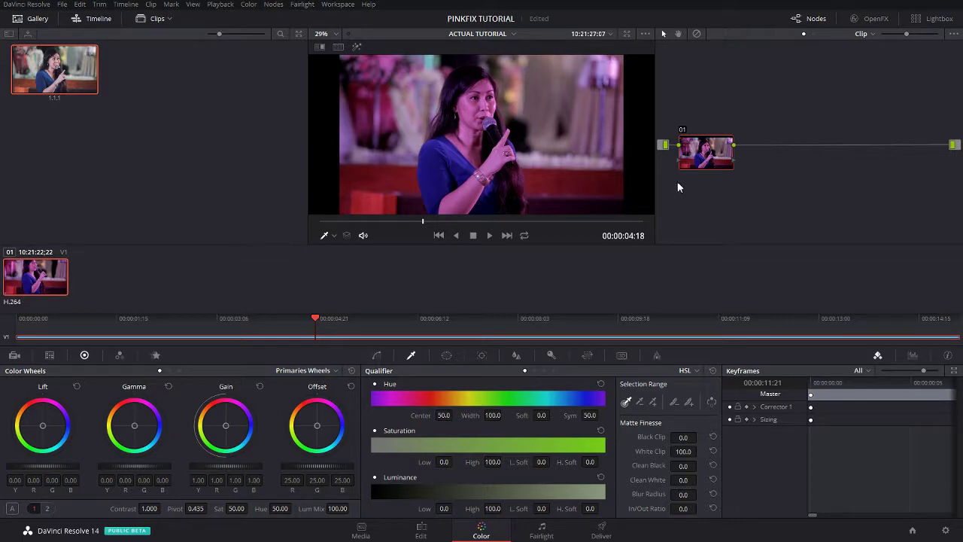
# Show the scopes as a luma Waveform and bring up the power window palette
pyautogui.hotkey('ctrl', 'shift', 'w')
pyautogui.click(18, 64)
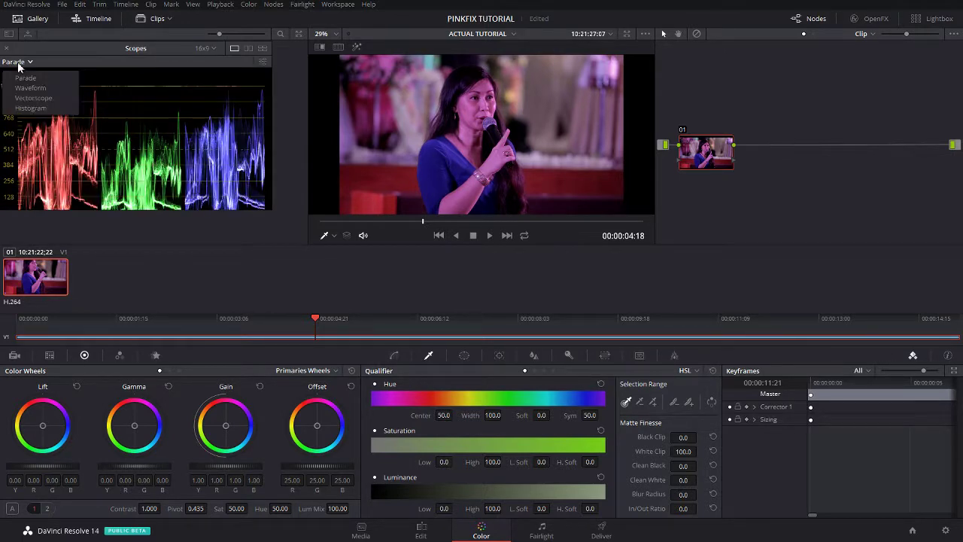
pyautogui.click(29, 87)
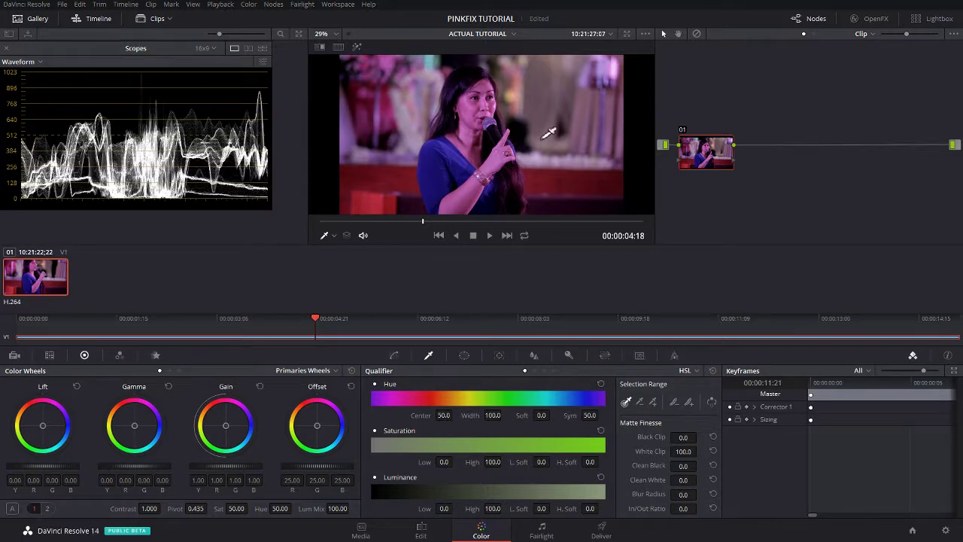
pyautogui.click(465, 355)
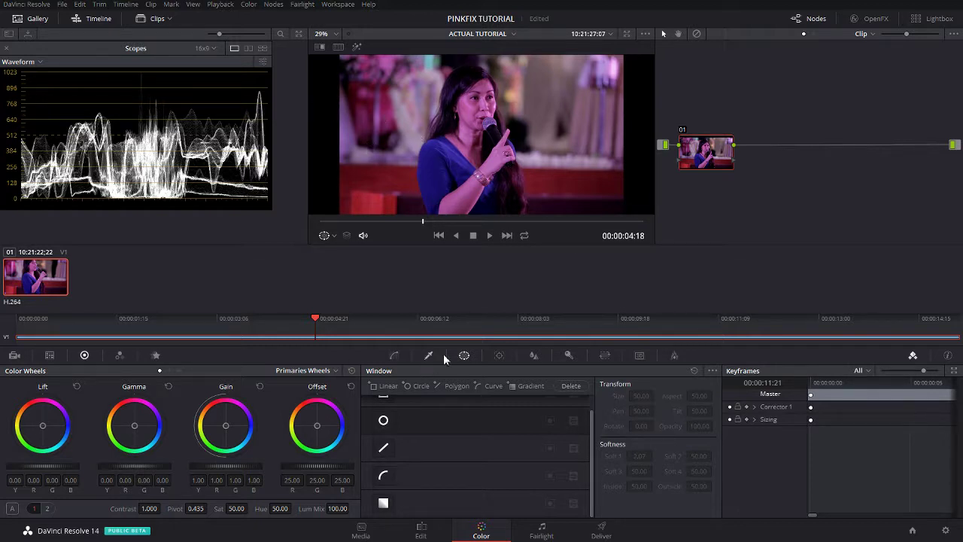
# Add a circle power window over the woman's face, view it in highlight mode, and shrink it slightly
pyautogui.click(383, 420)
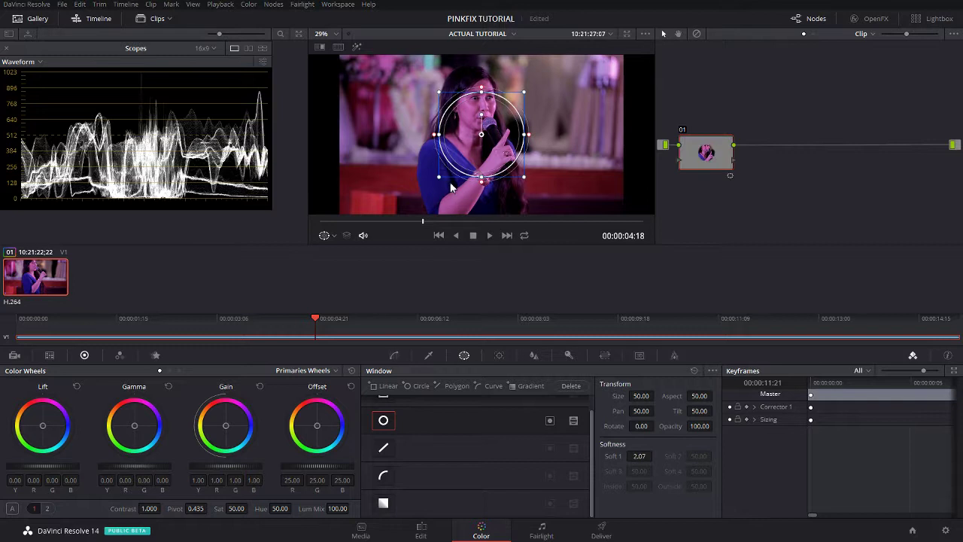
pyautogui.moveTo(485, 132); pyautogui.dragTo(469, 112)
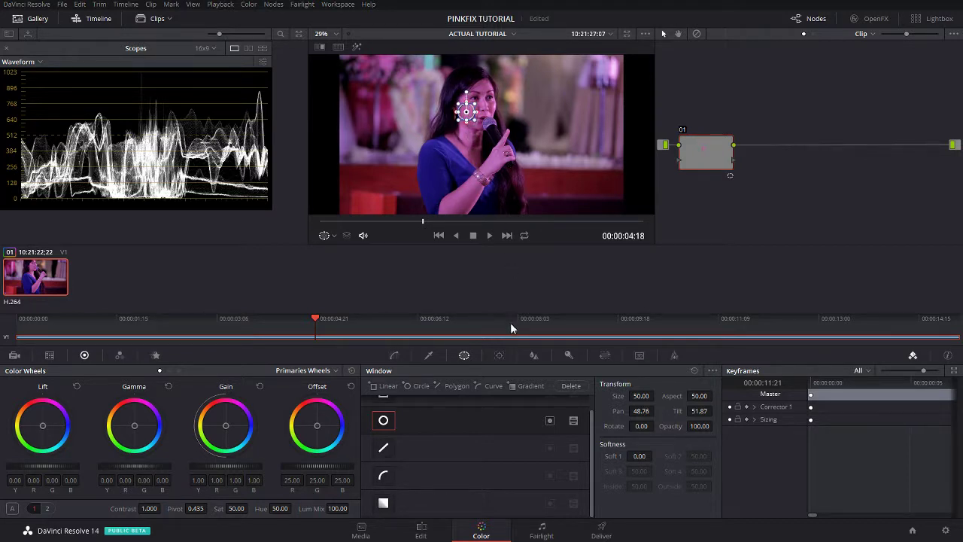
pyautogui.hotkey('shift', 'h')
pyautogui.scroll(2, 483, 150)
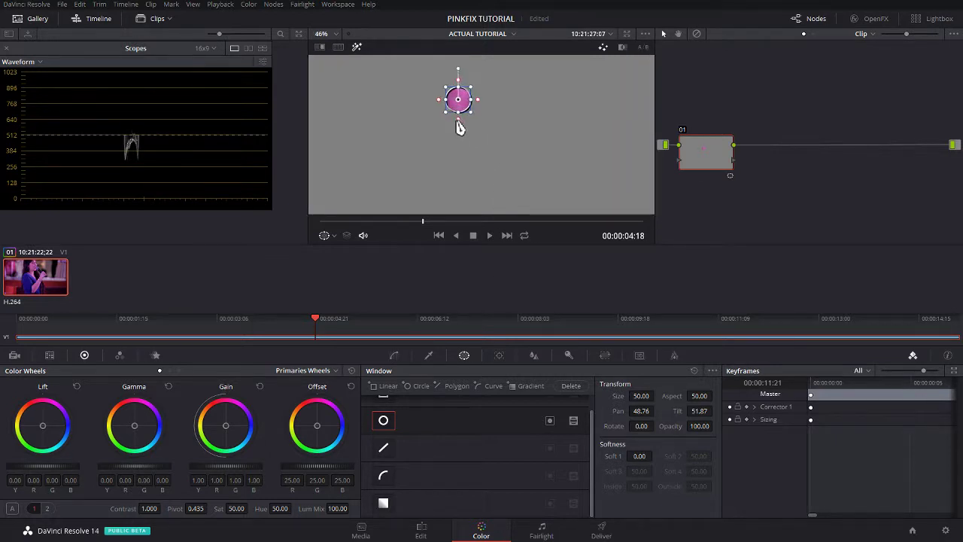
pyautogui.scroll(4, 459, 127)
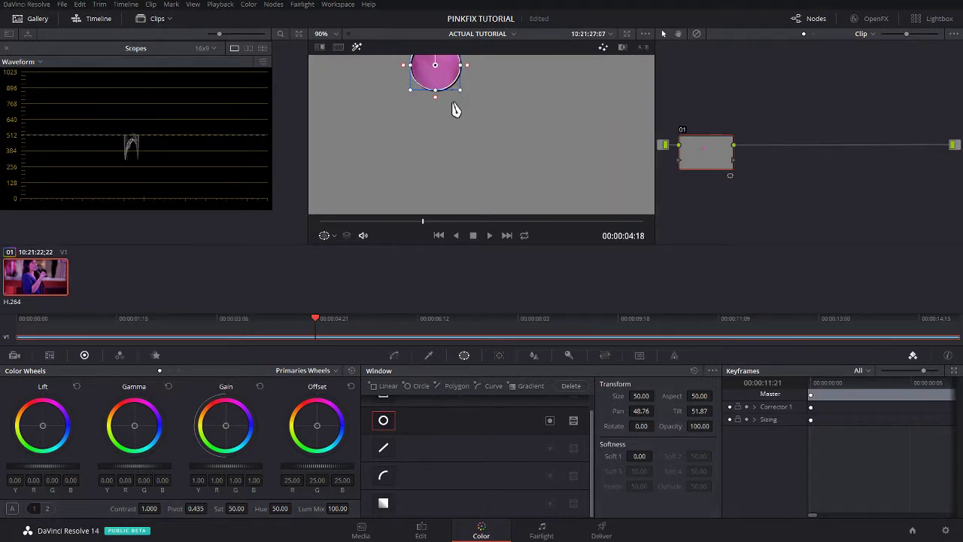
pyautogui.moveTo(455, 110); pyautogui.dragTo(479, 186)
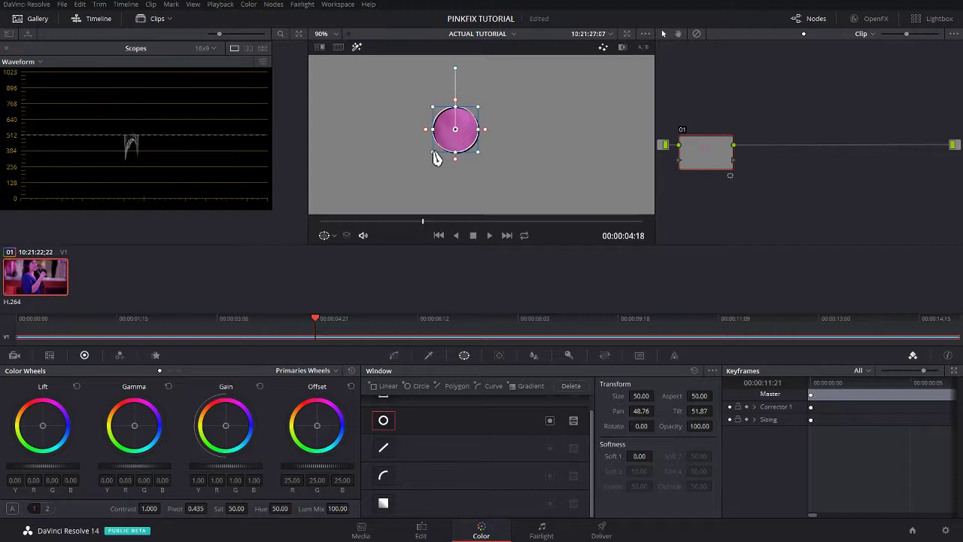
pyautogui.moveTo(434, 152); pyautogui.dragTo(439, 150)
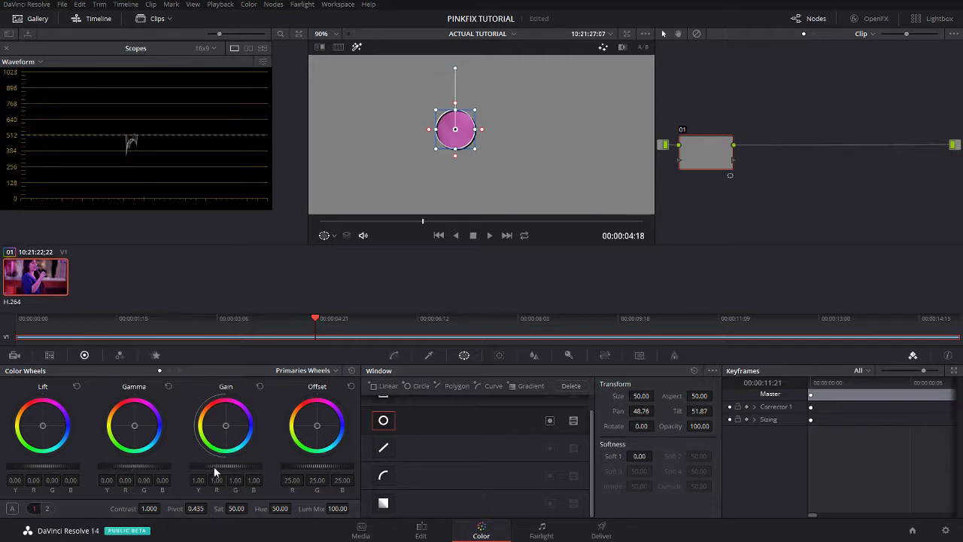
# Raise gain to 1.22 and gamma to 0.04, then disable the circle window
pyautogui.moveTo(214, 473); pyautogui.dragTo(260, 472)
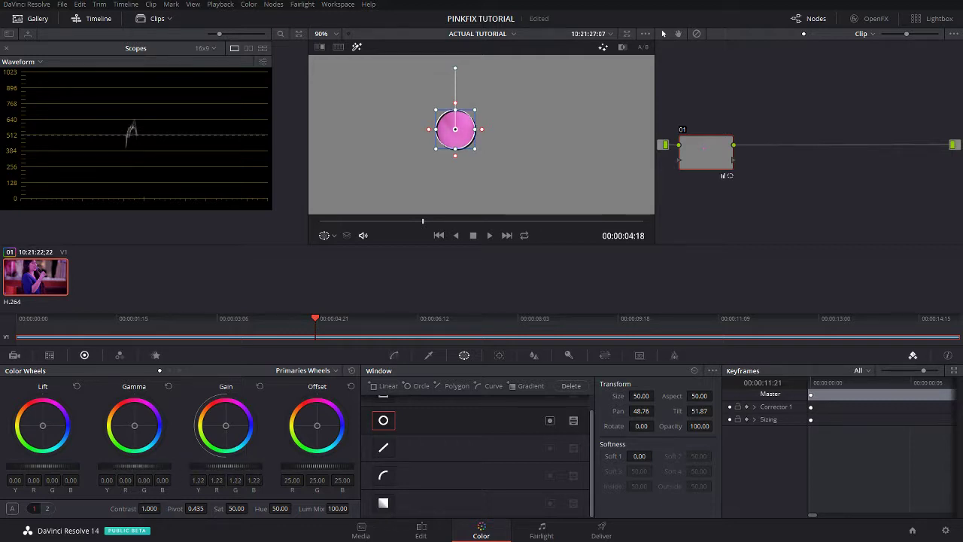
pyautogui.moveTo(114, 472); pyautogui.dragTo(188, 457)
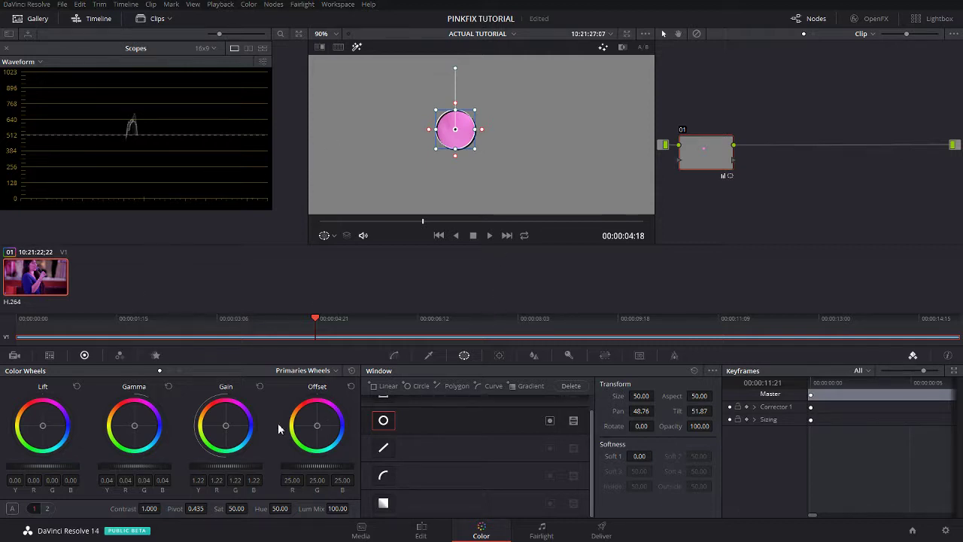
pyautogui.click(382, 423)
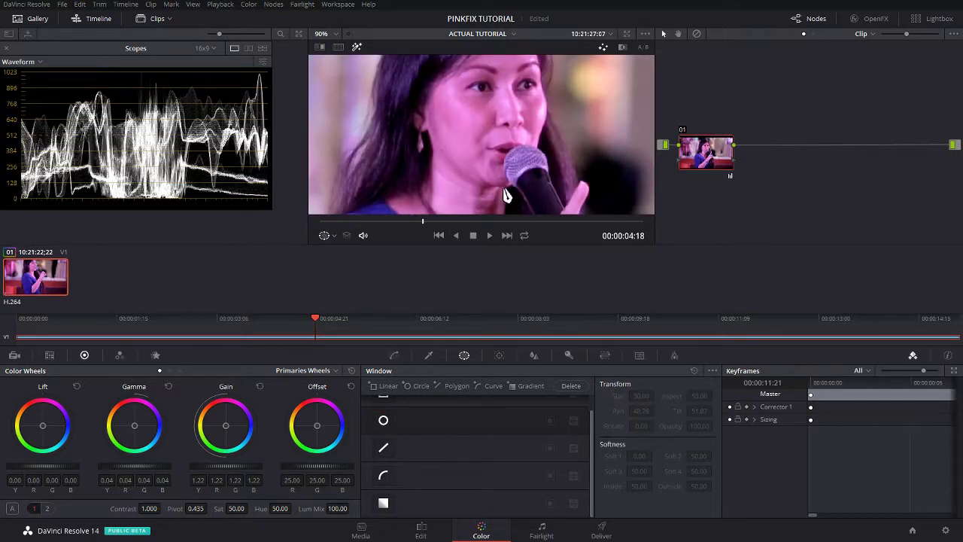
# Zoom the viewer to fit the whole brightened frame with Shift+Z
pyautogui.hotkey('shift', 'z')
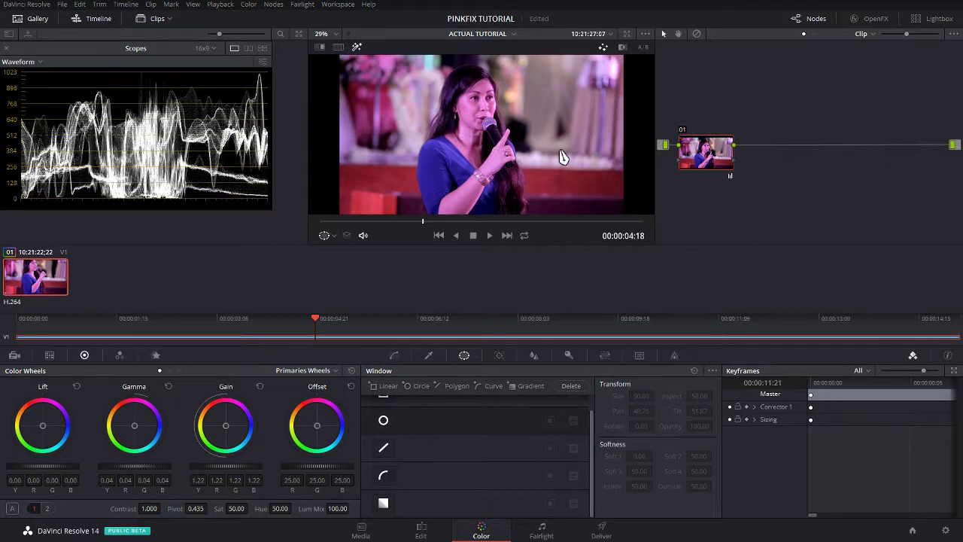
# Add serial node 02, then zoom the viewer to about 338% with the woman's left eye centred
pyautogui.hotkey('alt', 's')
pyautogui.scroll(2, 548, 135)
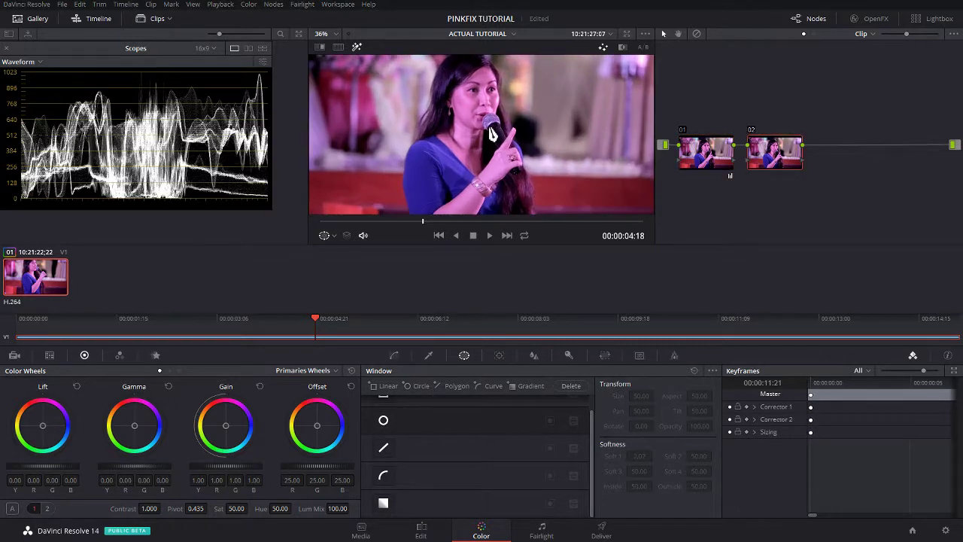
pyautogui.scroll(4, 490, 134)
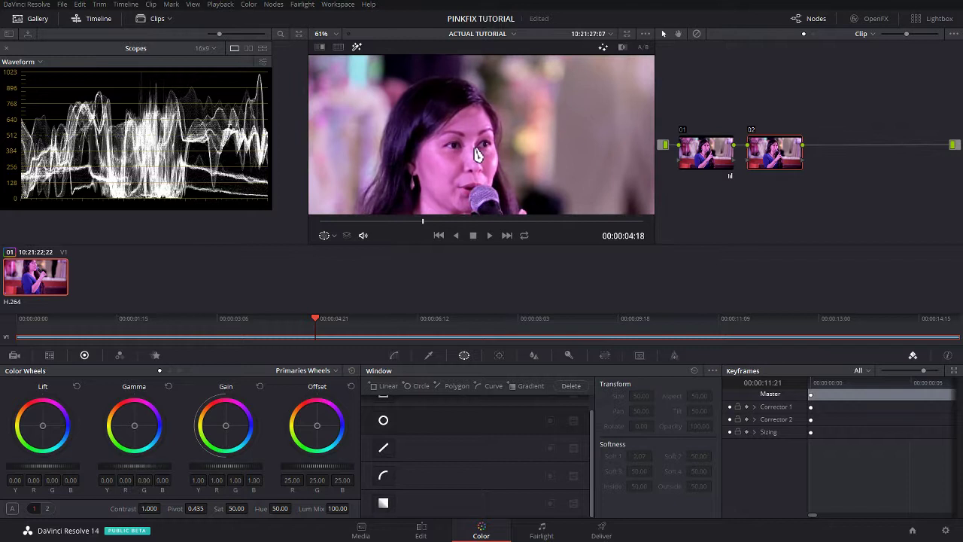
pyautogui.scroll(4, 478, 155)
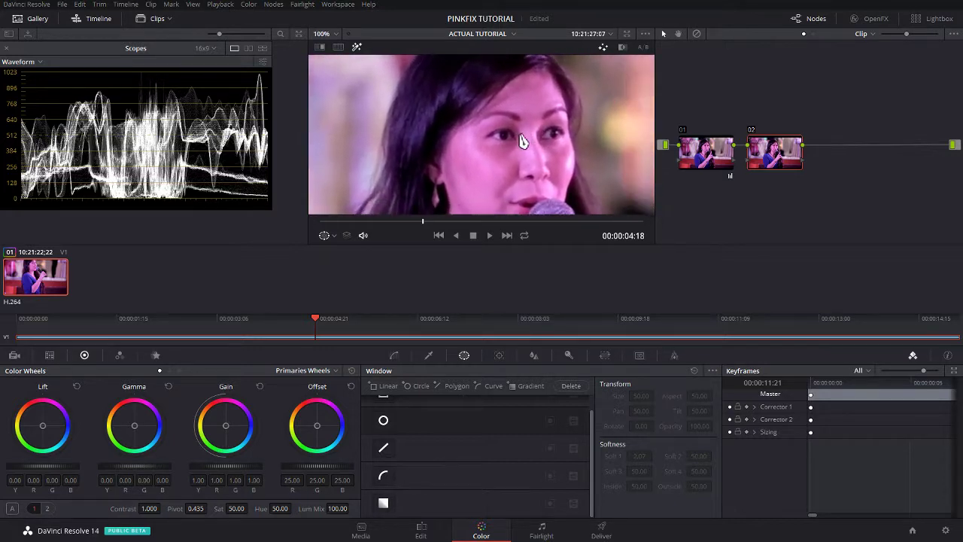
pyautogui.scroll(-5, 523, 142)
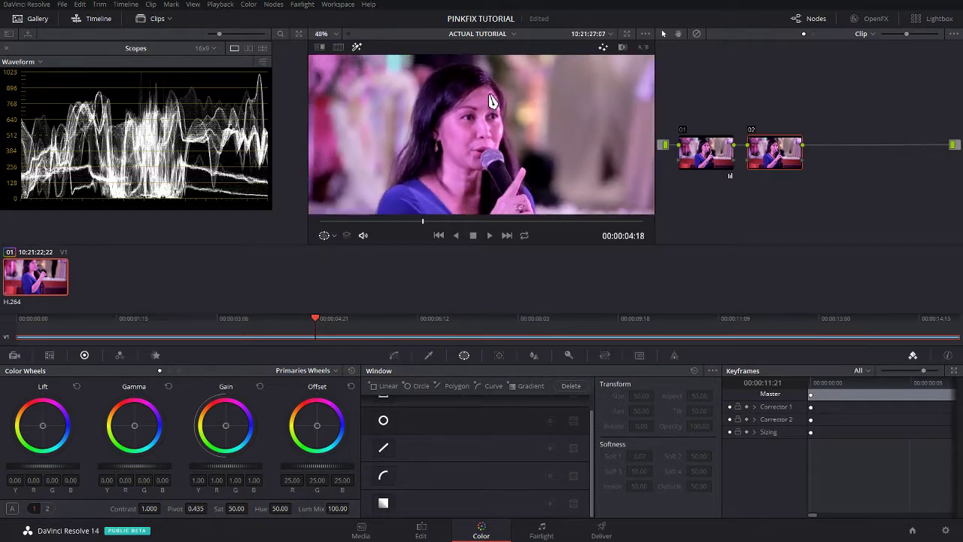
pyautogui.scroll(-2, 498, 125)
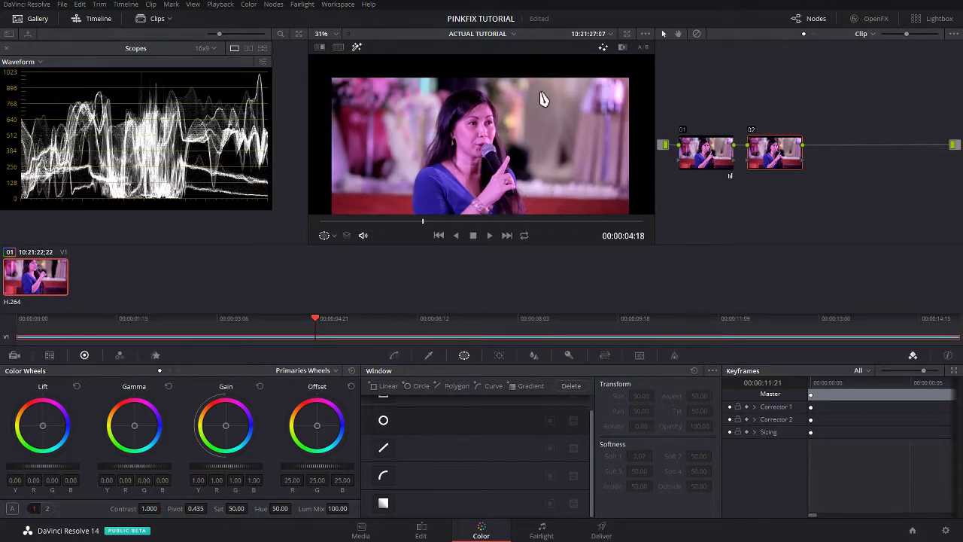
pyautogui.scroll(3, 481, 120)
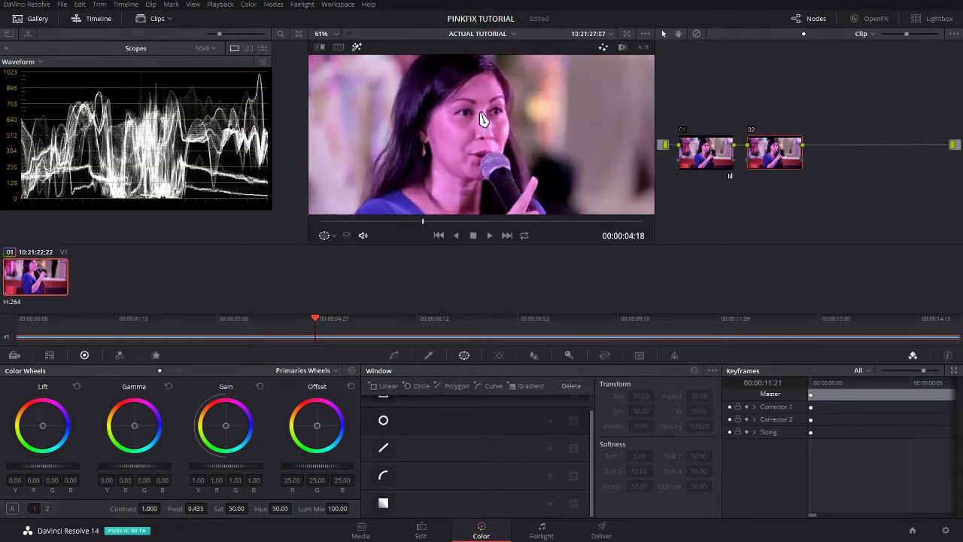
pyautogui.scroll(4, 489, 113)
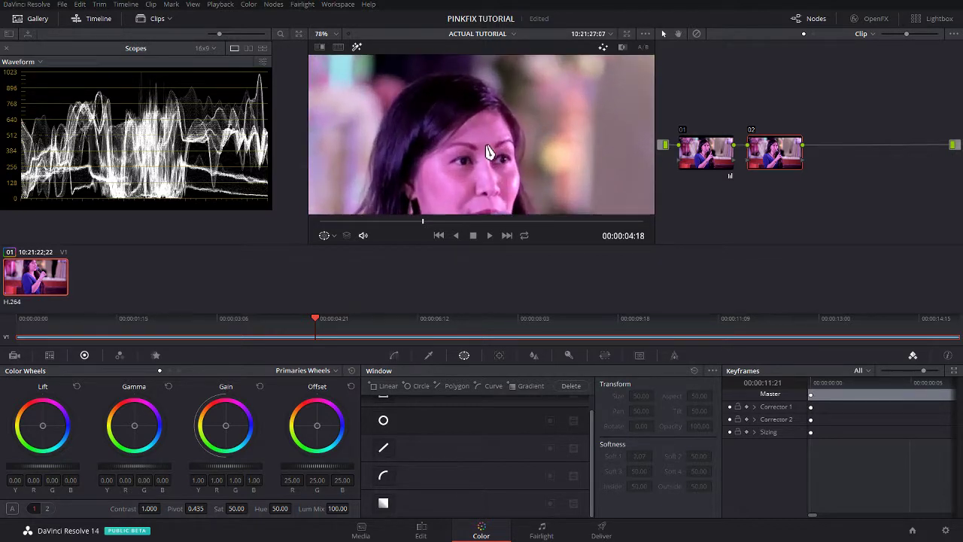
pyautogui.scroll(3, 488, 142)
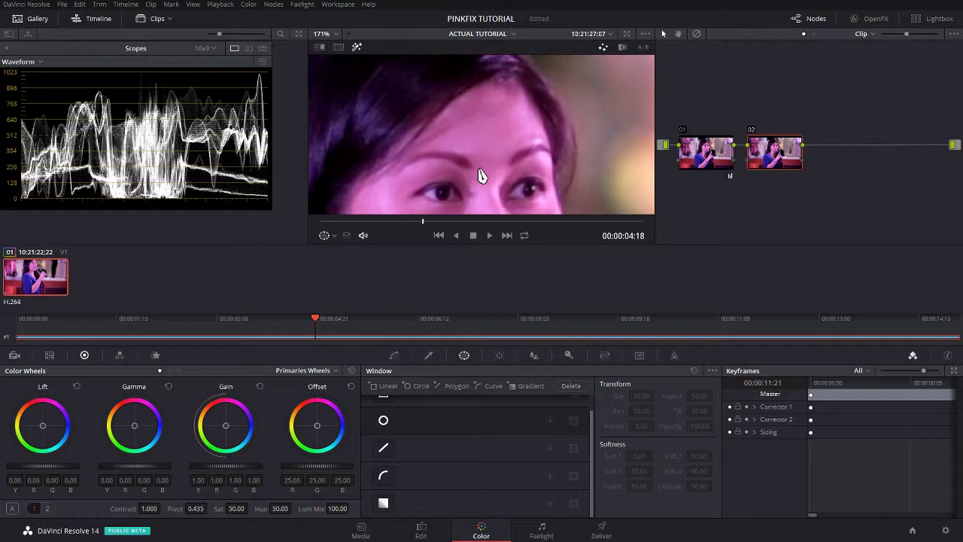
pyautogui.scroll(6, 503, 120)
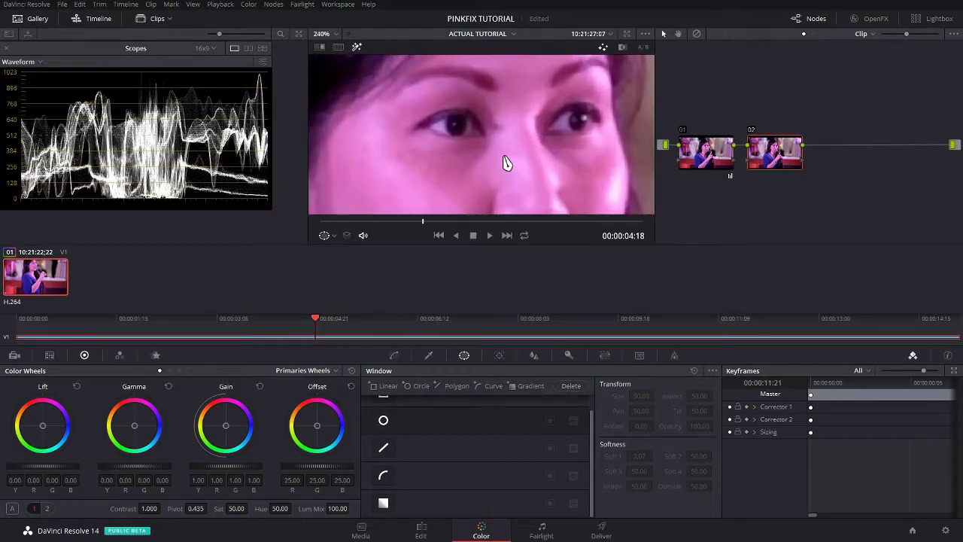
pyautogui.moveTo(453, 146); pyautogui.dragTo(514, 166)
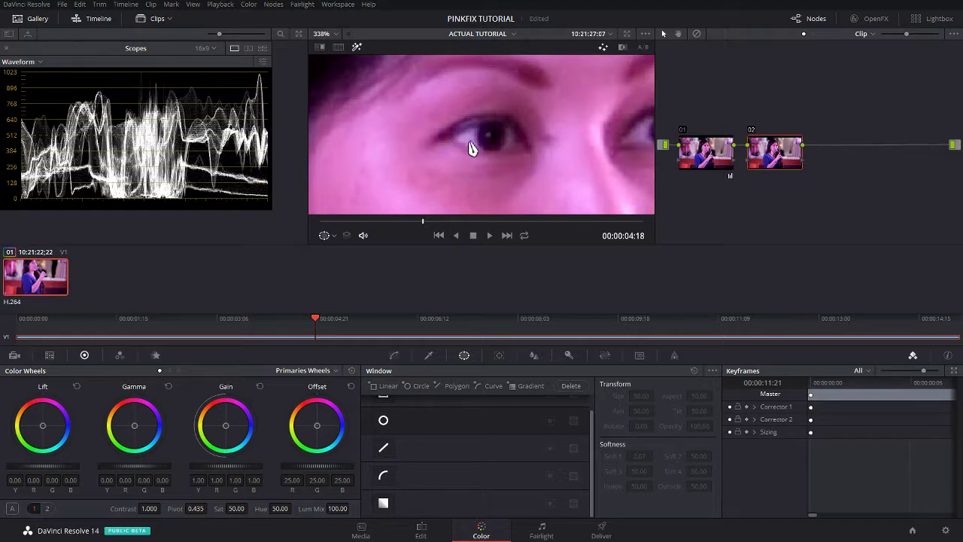
# Draw a closed four-point curve window outlining the woman's eye on node 02
pyautogui.click(383, 476)
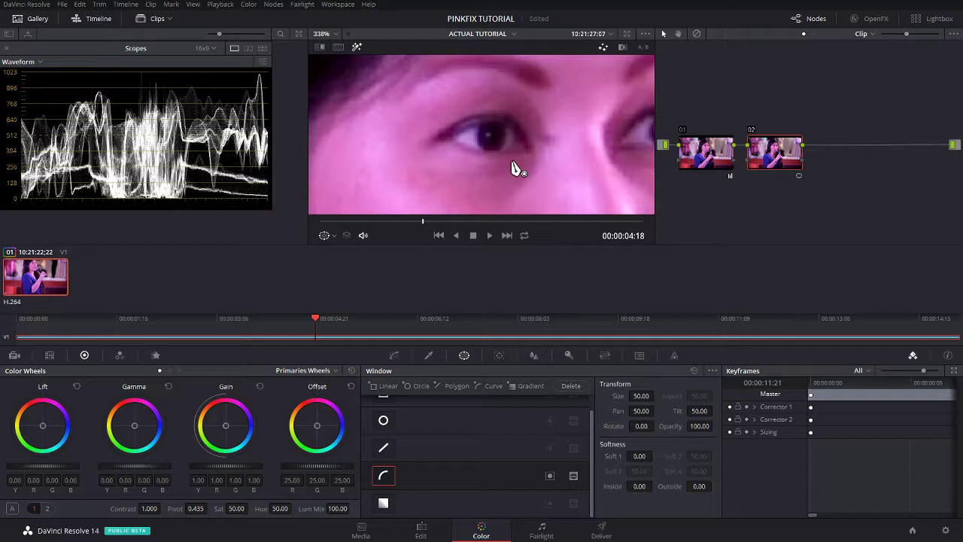
pyautogui.scroll(1, 498, 164)
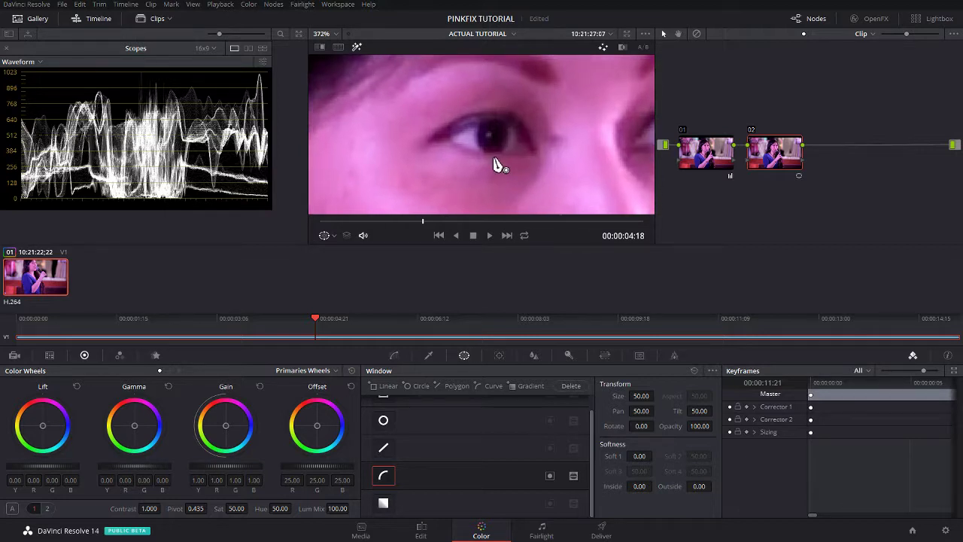
pyautogui.scroll(4, 496, 164)
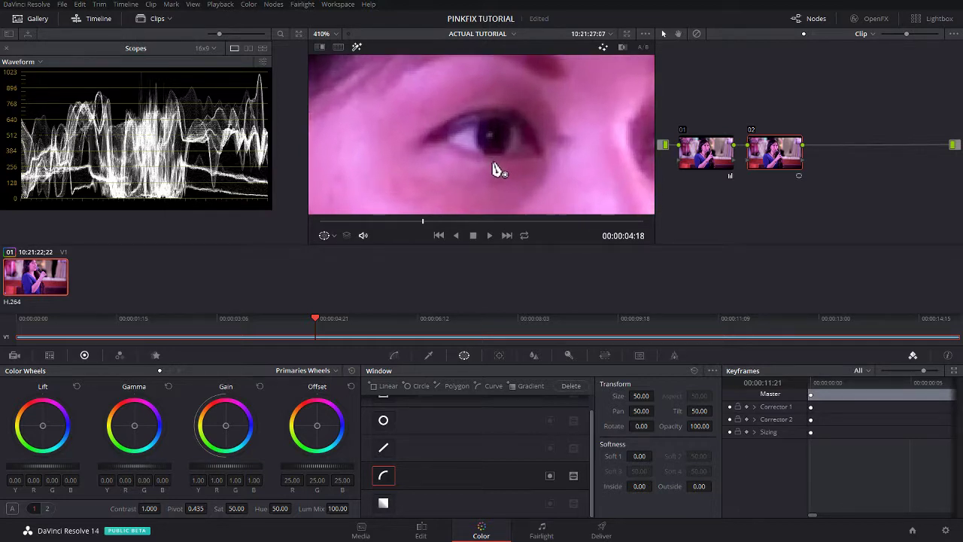
pyautogui.click(474, 120)
pyautogui.click(472, 137)
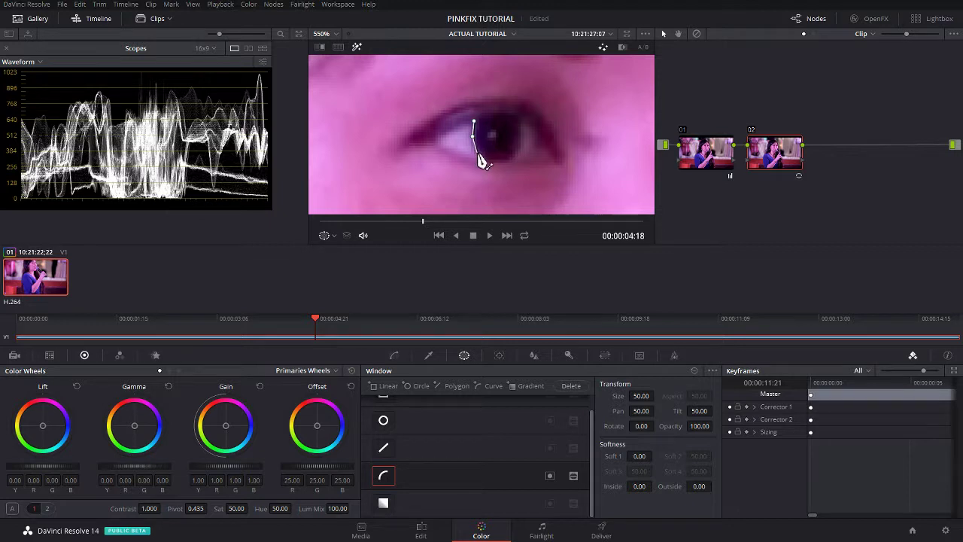
pyautogui.click(485, 161)
pyautogui.click(434, 144)
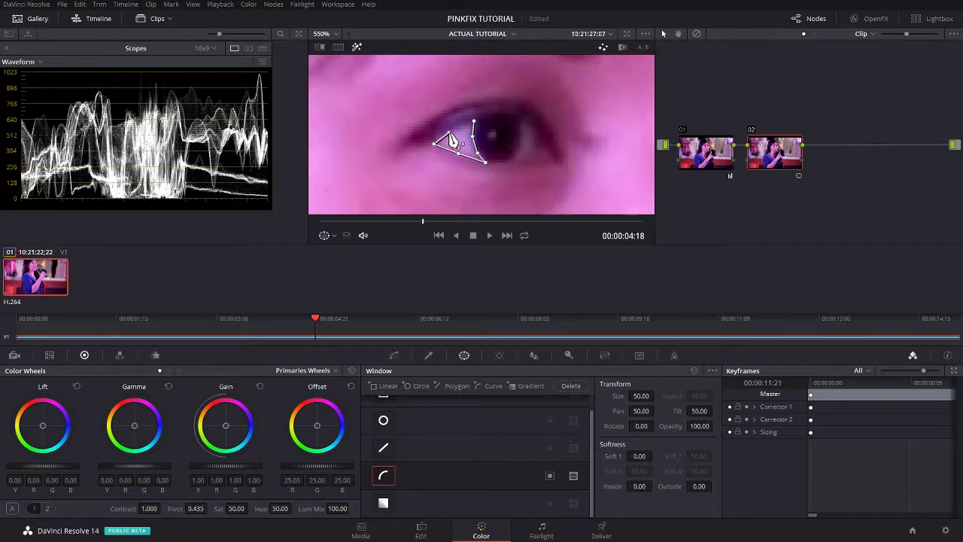
pyautogui.click(473, 122)
# Preview the eye window as a highlight matte and switch the scope to RGB Parade
pyautogui.hotkey('shift', 'h')
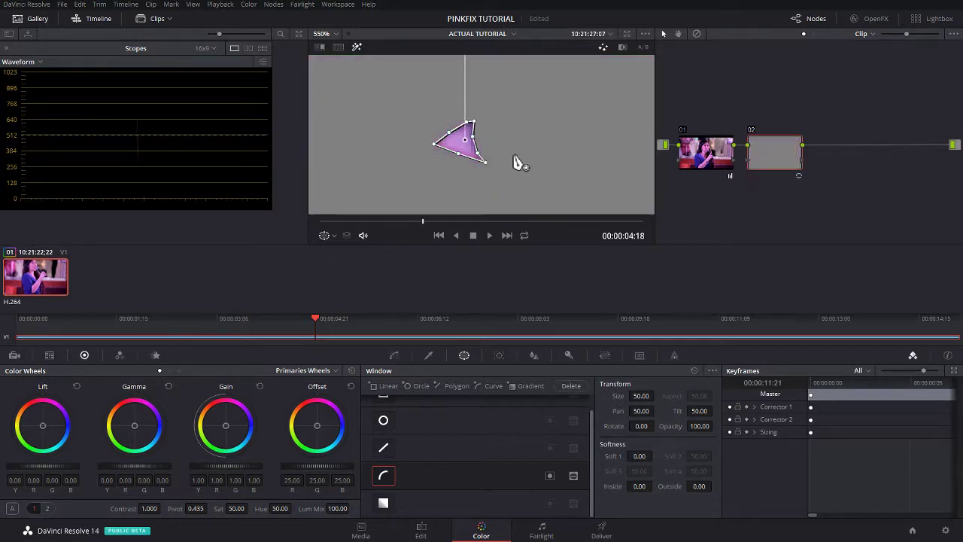
pyautogui.scroll(3, 522, 162)
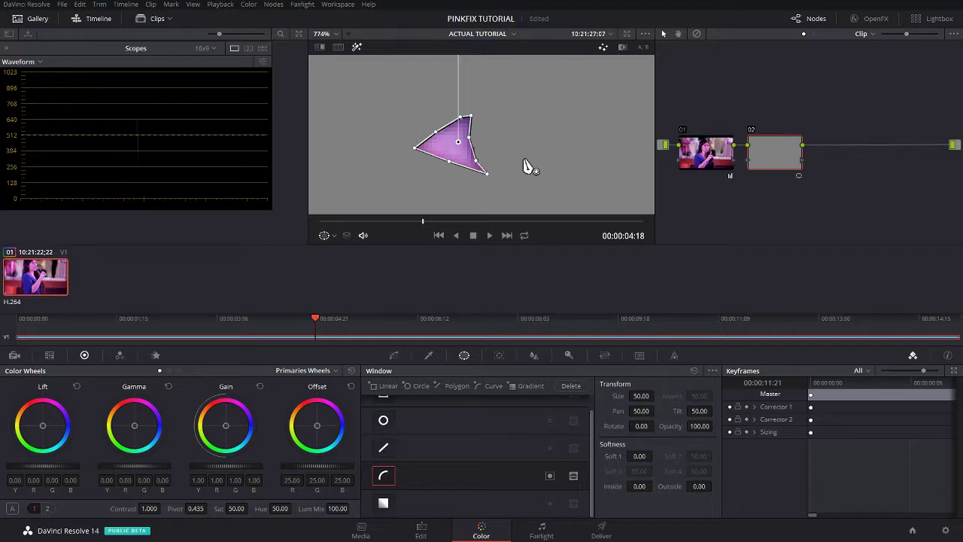
pyautogui.click(20, 62)
pyautogui.click(22, 80)
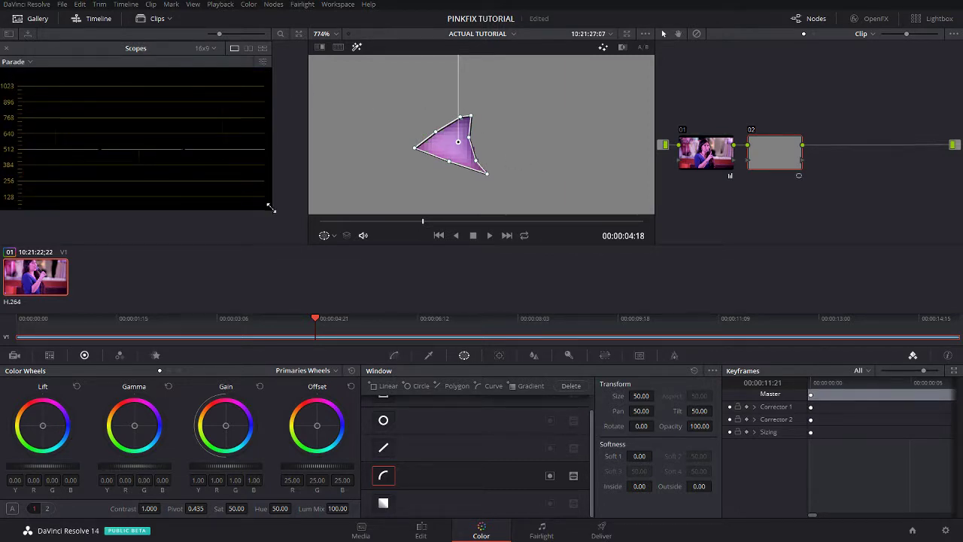
# Enlarge the scopes panel, then shrink it to a moderate size slightly wider than before
pyautogui.moveTo(271, 212); pyautogui.dragTo(804, 496)
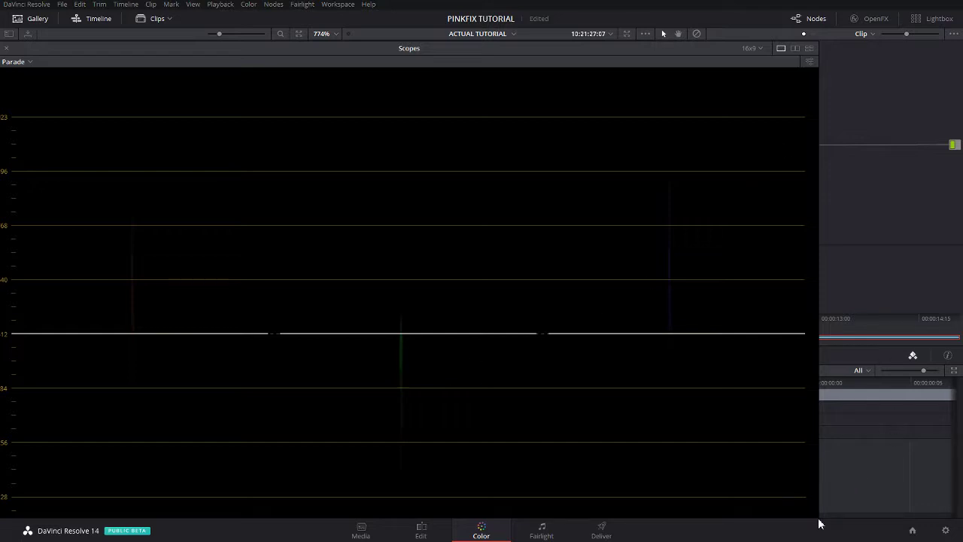
pyautogui.moveTo(820, 525); pyautogui.dragTo(307, 230)
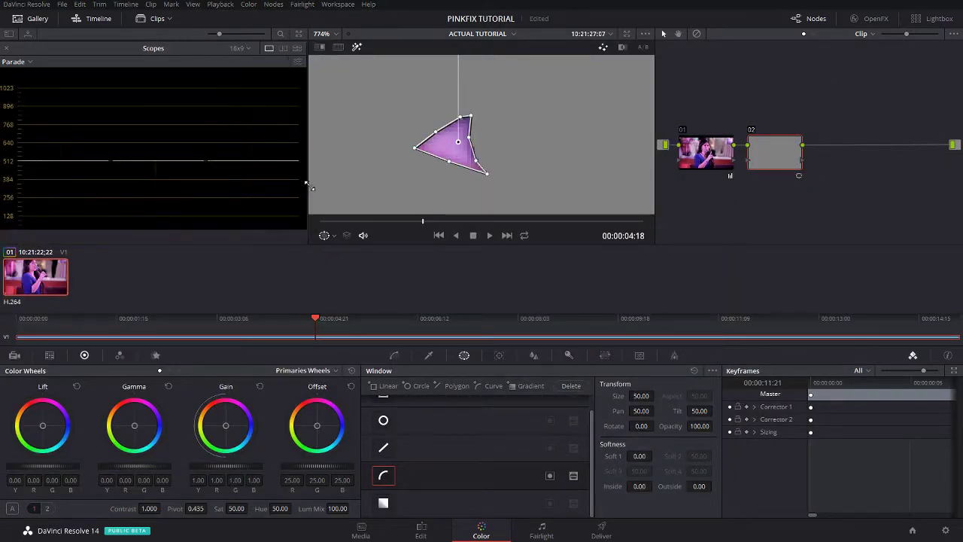
# In Curves on node 02, pull the red curve down and add a raised green point, toggling the matte to check
pyautogui.click(392, 355)
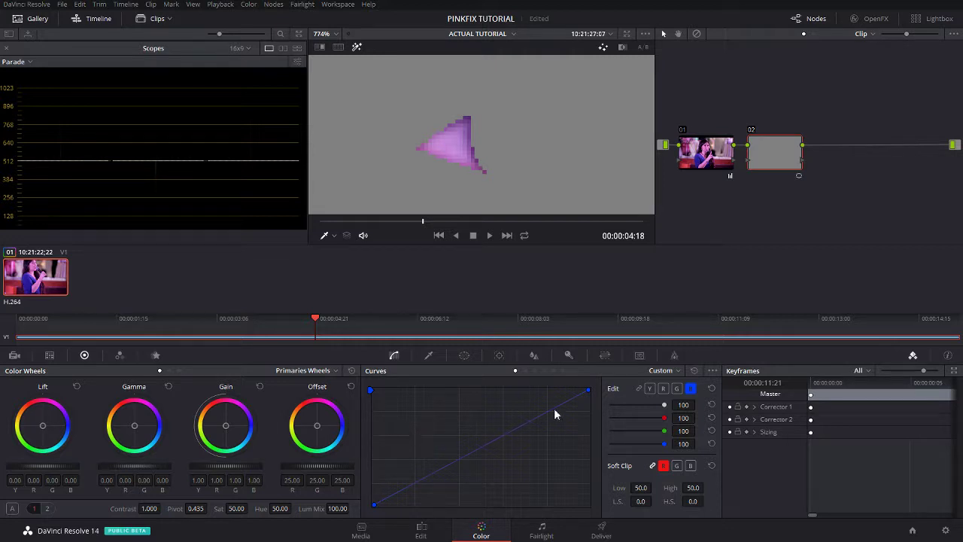
pyautogui.click(482, 448)
pyautogui.click(662, 388)
pyautogui.click(481, 451)
pyautogui.moveTo(486, 459); pyautogui.dragTo(490, 462)
pyautogui.click(677, 388)
pyautogui.click(477, 442)
pyautogui.click(357, 47)
pyautogui.click(357, 47)
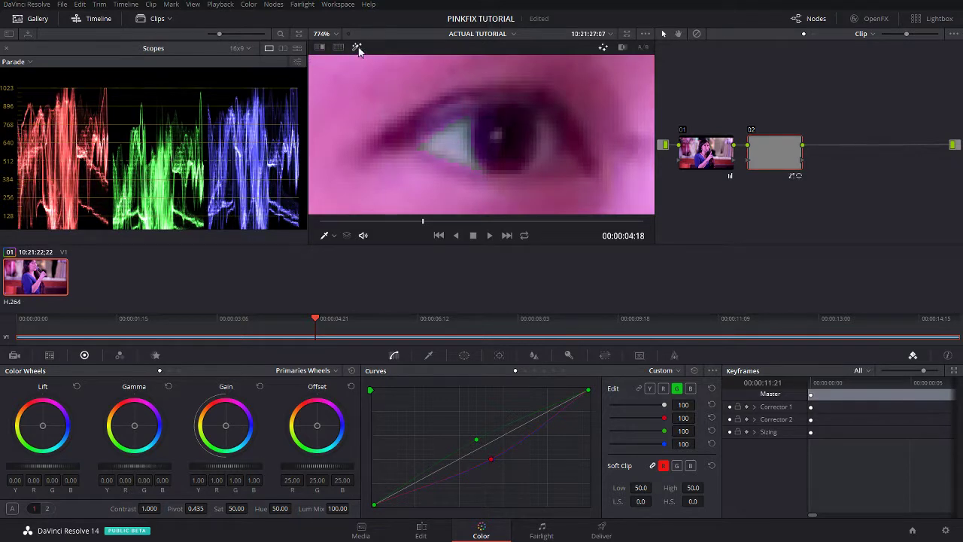
# Fit the full frame in the viewer and disable node 02's eye window so its curves affect everything
pyautogui.click(328, 234)
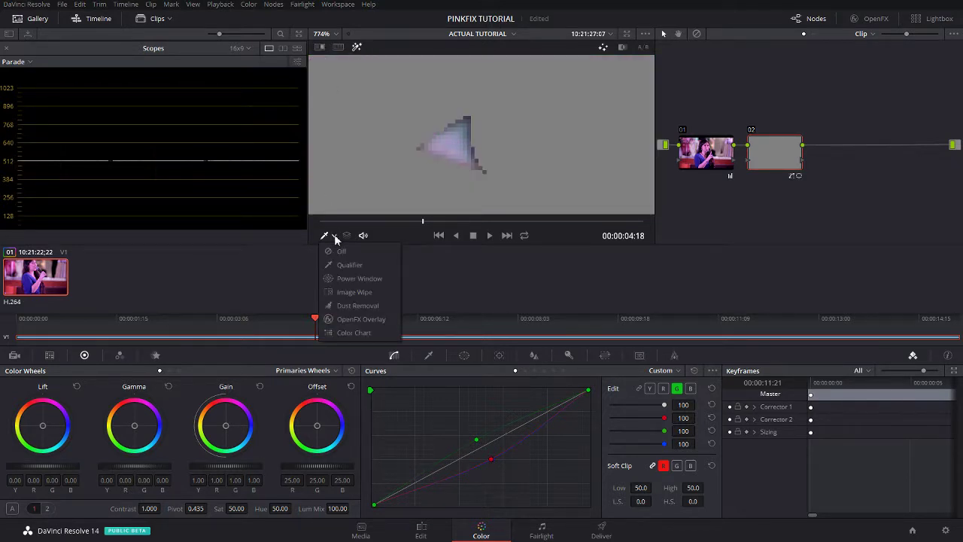
pyautogui.click(338, 256)
pyautogui.hotkey('shift', 'z')
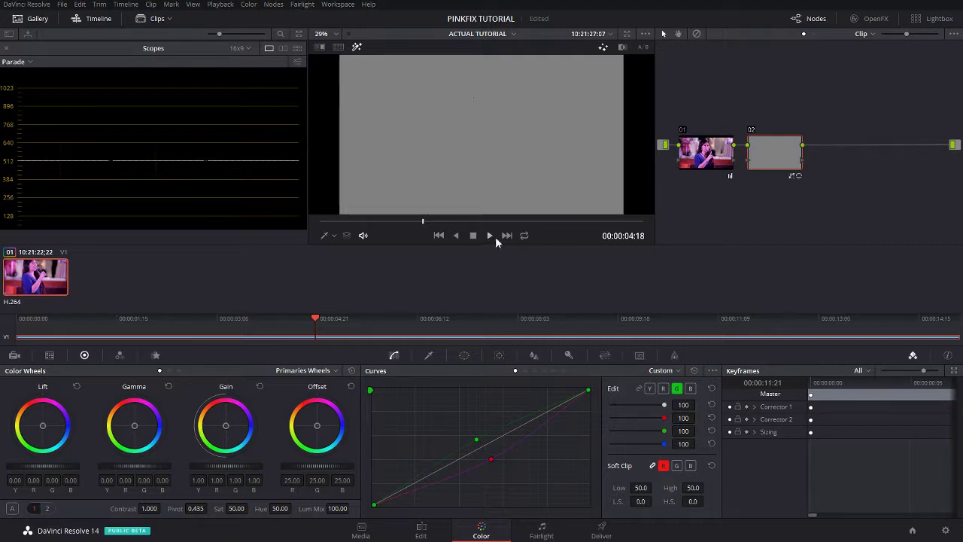
pyautogui.click(464, 355)
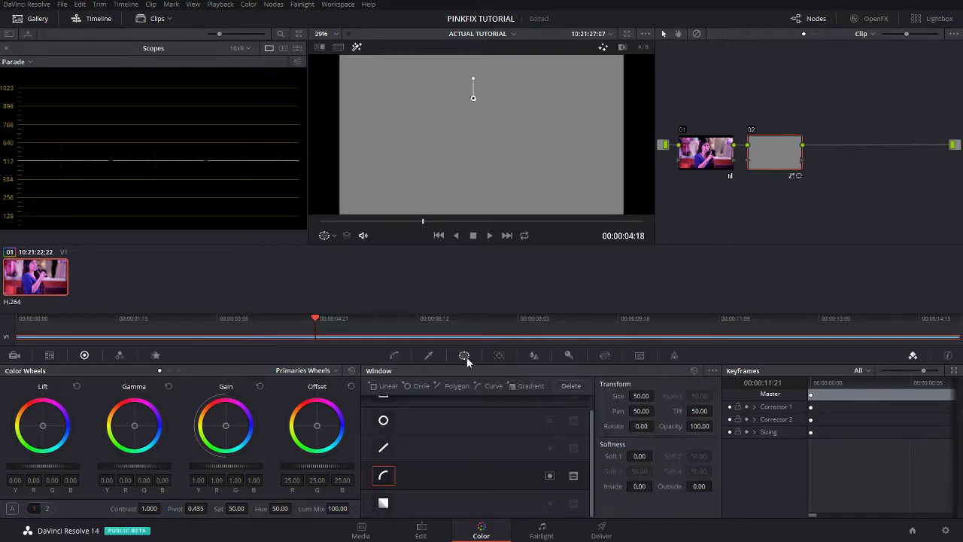
pyautogui.click(384, 477)
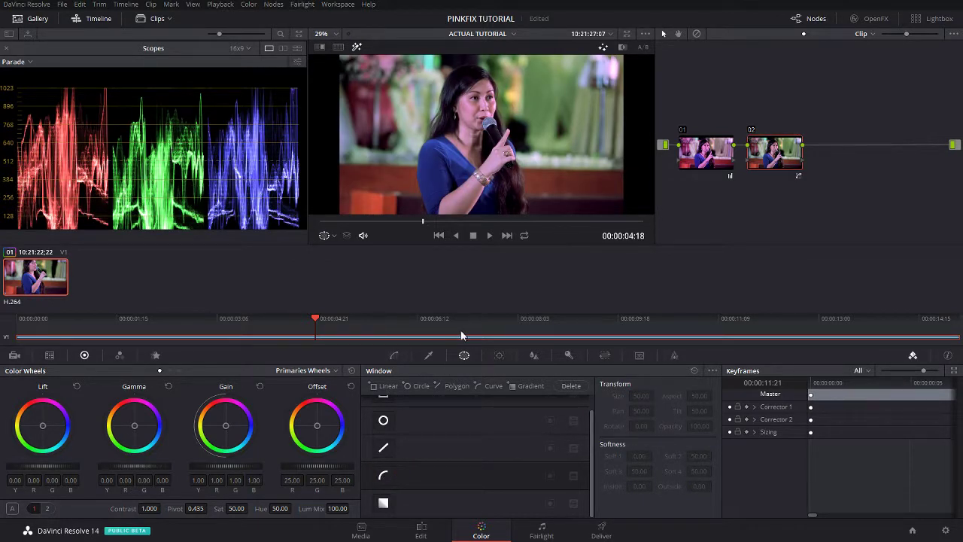
# Toggle the grade bypass twice to compare the corrected shot with the original
pyautogui.hotkey('shift', 'd')
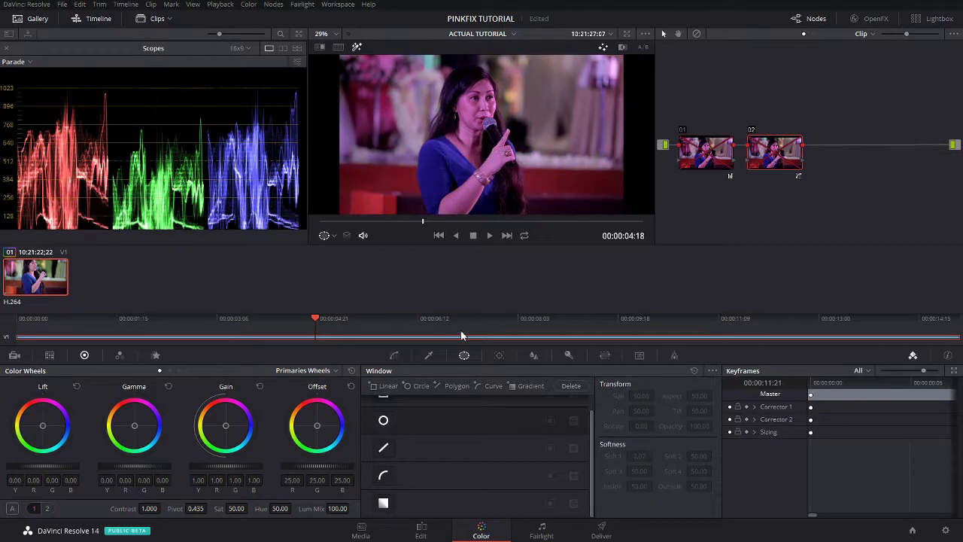
pyautogui.hotkey('shift', 'd')
pyautogui.hotkey('shift', 'd')
pyautogui.hotkey('shift', 'd')
pyautogui.hotkey('shift', 'd')
pyautogui.hotkey('shift', 'd')
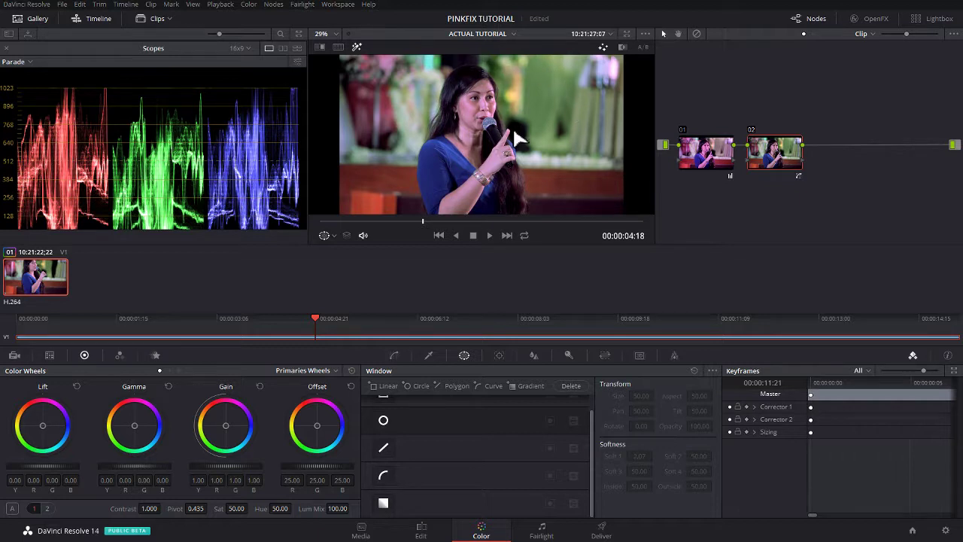
pyautogui.hotkey('shift', 'd')
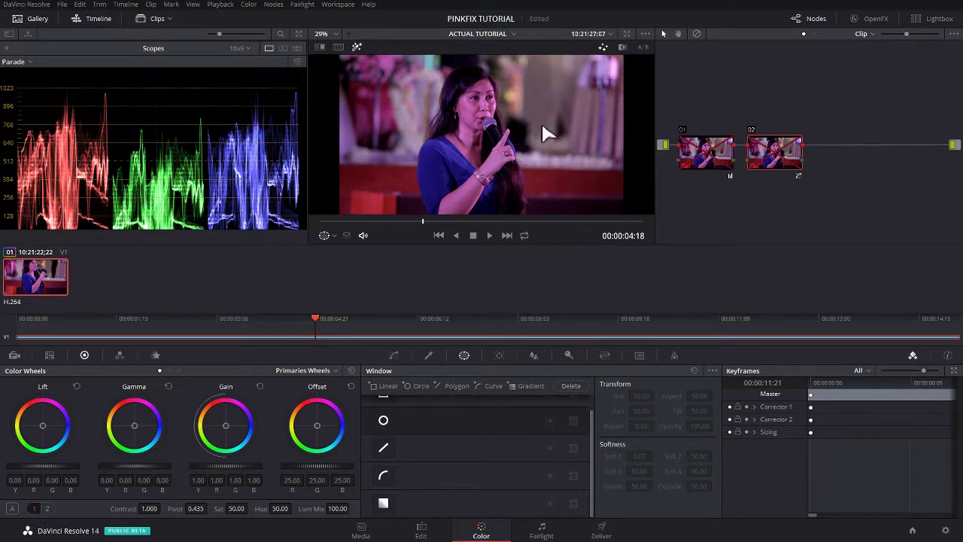
pyautogui.hotkey('shift', 'd')
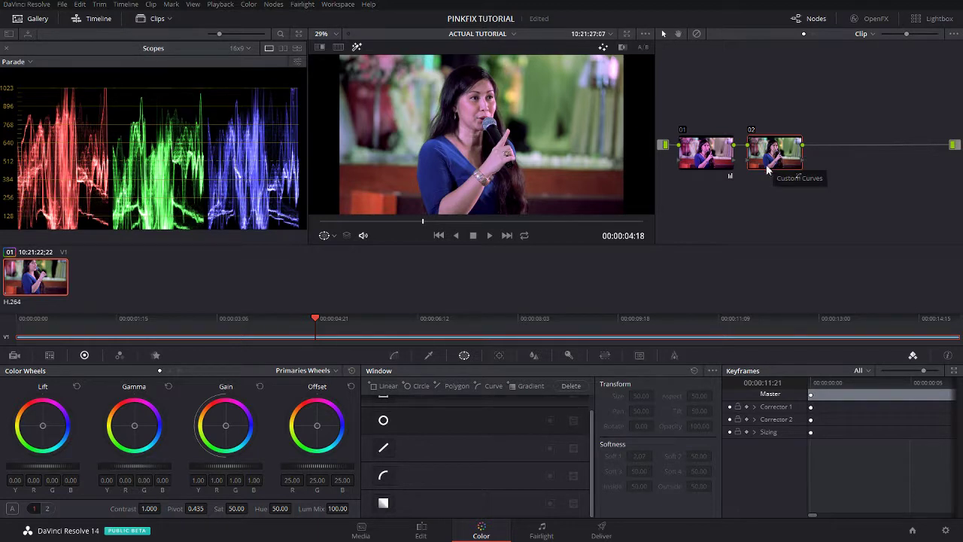
# Add serial node 03, switch the scope to Waveform and raise its master gamma to 0.02
pyautogui.hotkey('alt', 's')
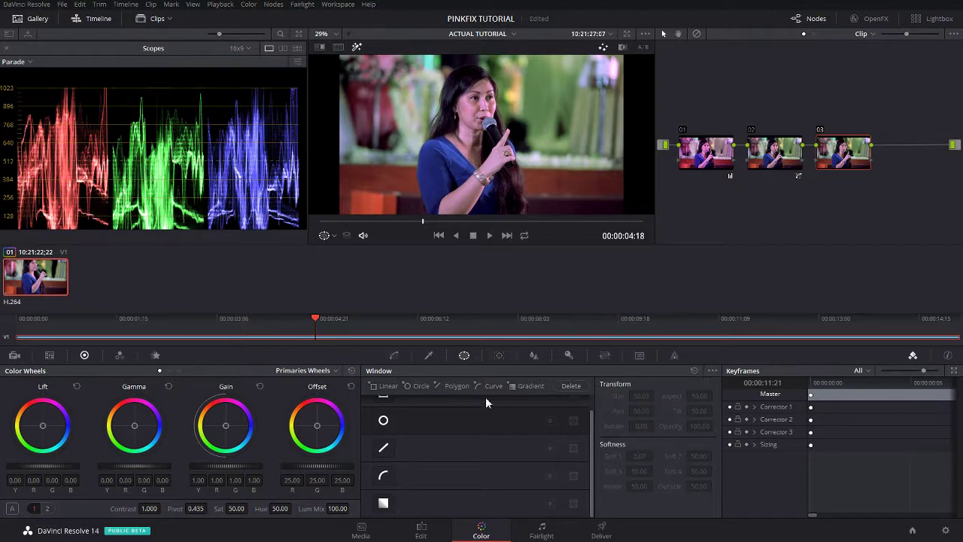
pyautogui.click(428, 356)
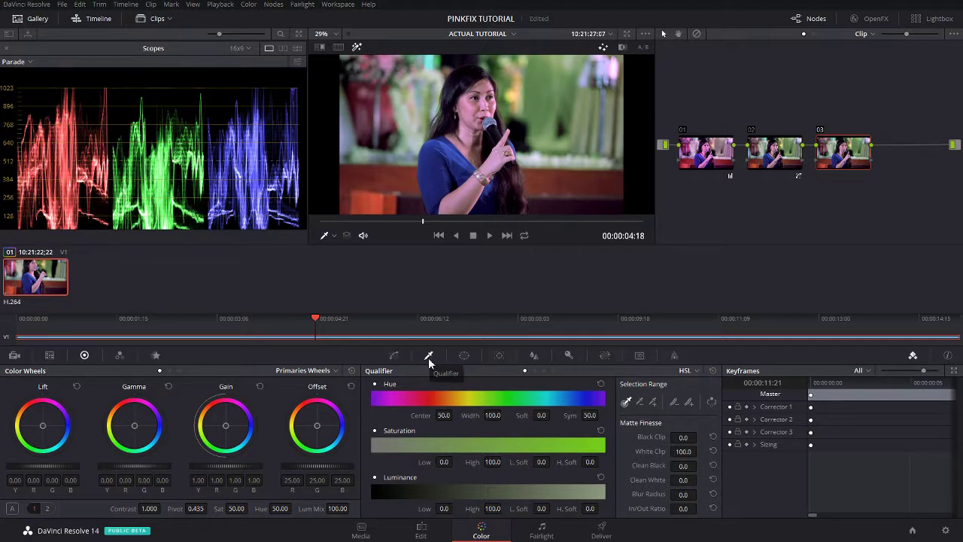
pyautogui.click(25, 63)
pyautogui.click(30, 87)
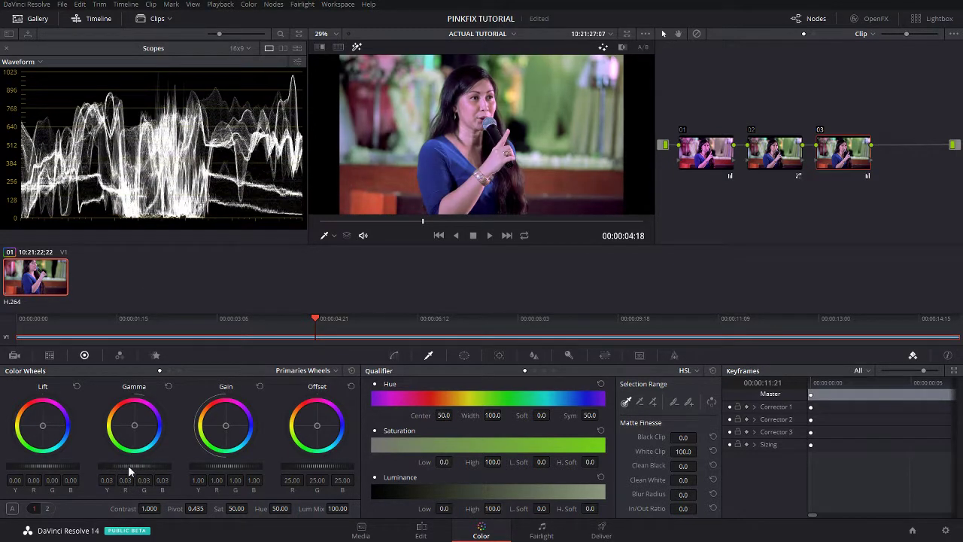
pyautogui.moveTo(128, 465); pyautogui.dragTo(131, 465)
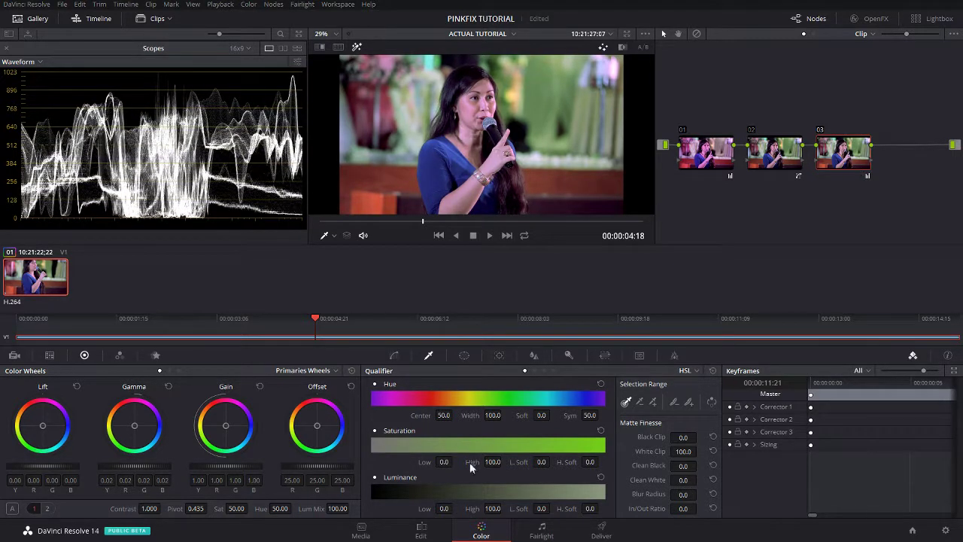
# Sample the green background for node 03's qualifier and widen the hue range, undoing an extra node
pyautogui.click(541, 98)
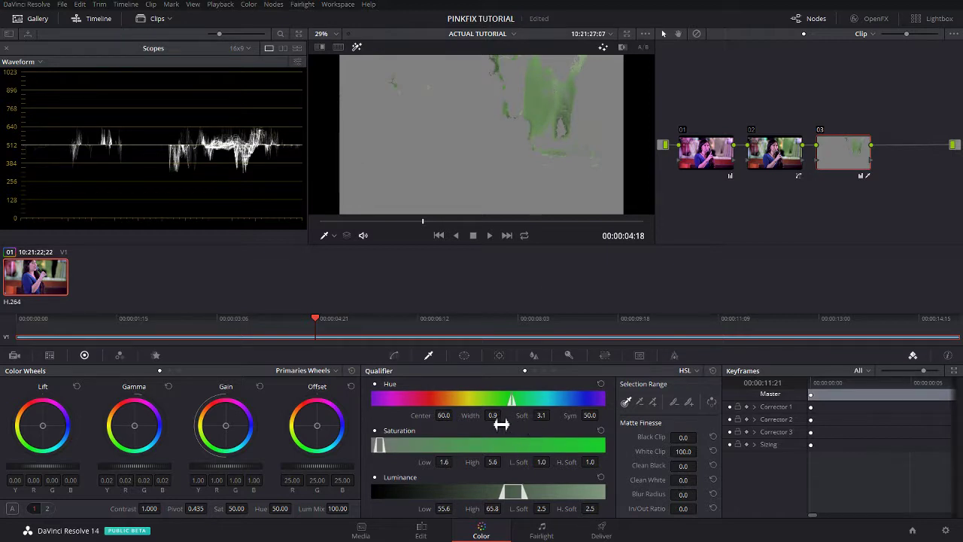
pyautogui.moveTo(493, 415); pyautogui.dragTo(506, 414)
pyautogui.hotkey('alt', 's')
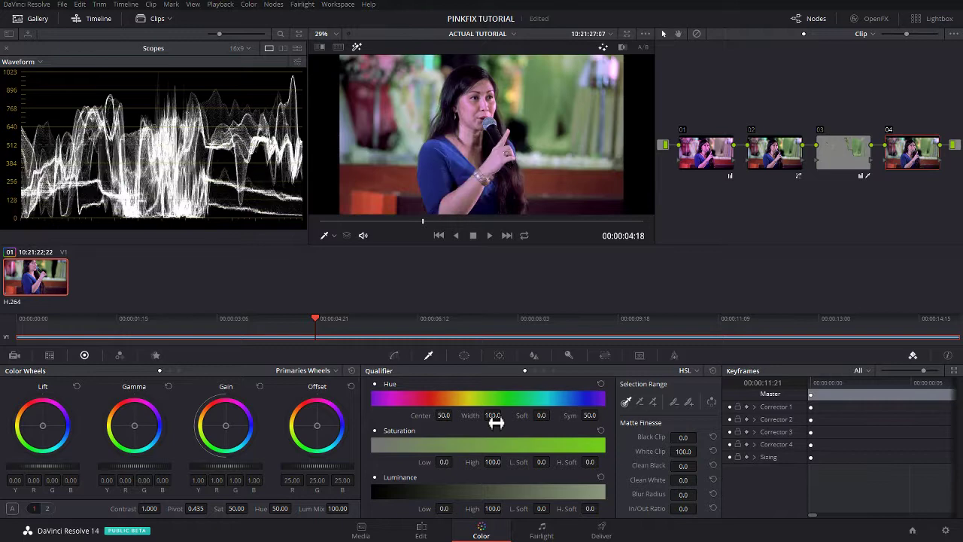
pyautogui.hotkey('alt', 'o')
pyautogui.hotkey('ctrl', 'z')
pyautogui.hotkey('ctrl', 'z')
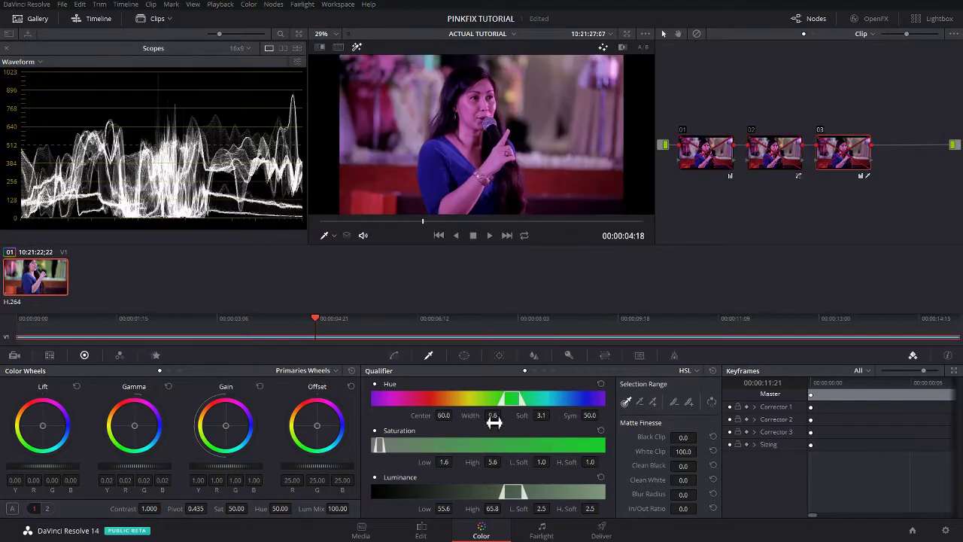
# Preview the matte in highlight mode and add more of the background to the qualifier selection
pyautogui.hotkey('shift', 'h')
pyautogui.hotkey('shift', 'h')
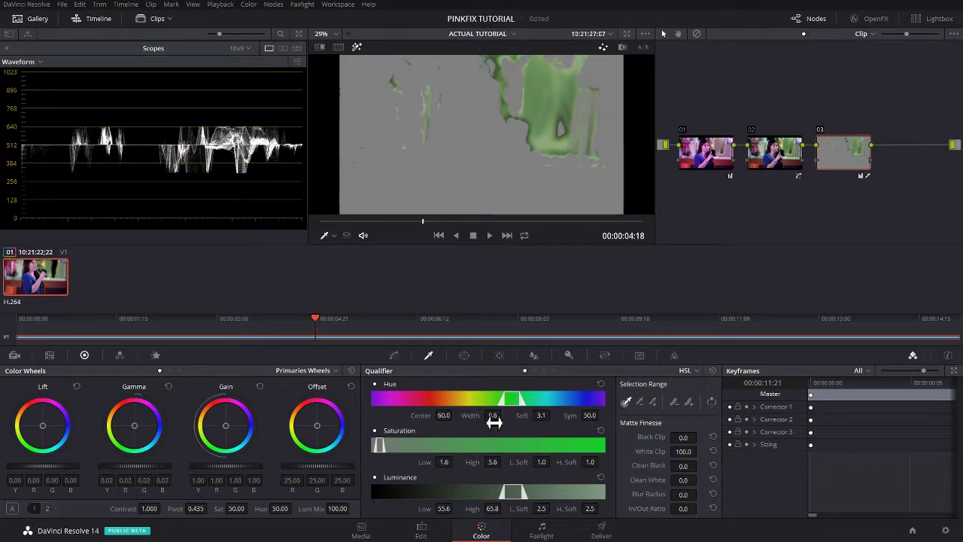
pyautogui.hotkey('shift', 'h')
pyautogui.hotkey('shift', 'h')
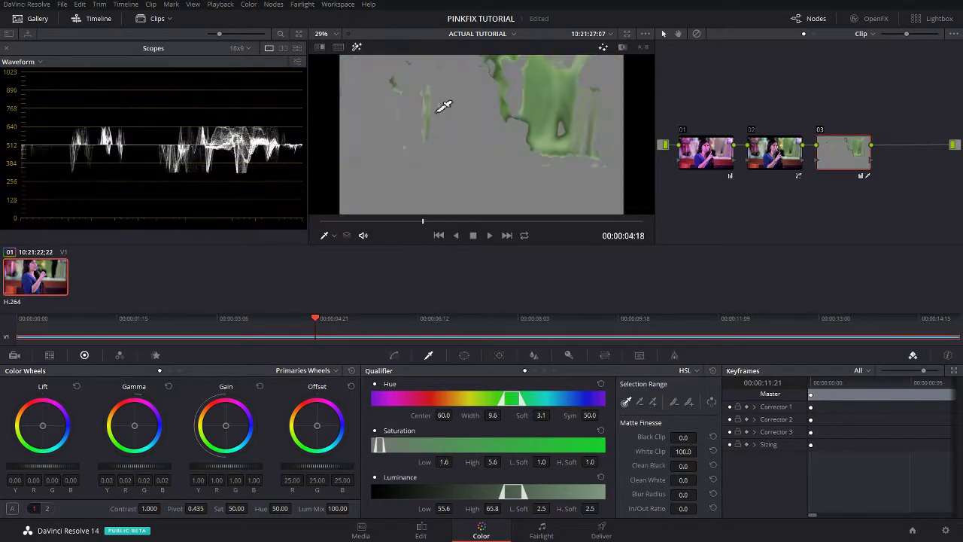
pyautogui.hotkey('shift', 'h')
pyautogui.hotkey('shift', 'h')
pyautogui.hotkey('shift', 'h')
pyautogui.hotkey('shift', 'h')
pyautogui.hotkey('shift', 'h')
pyautogui.hotkey('shift', 'h')
pyautogui.hotkey('shift', 'h')
pyautogui.hotkey('shift', 'h')
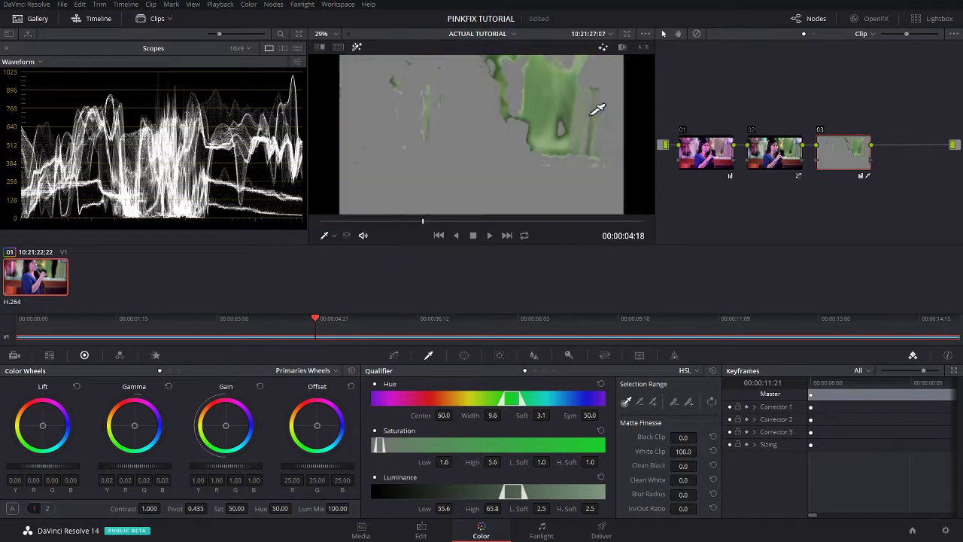
pyautogui.hotkey('shift', 'h')
pyautogui.click(652, 401)
pyautogui.hotkey('shift', 'h')
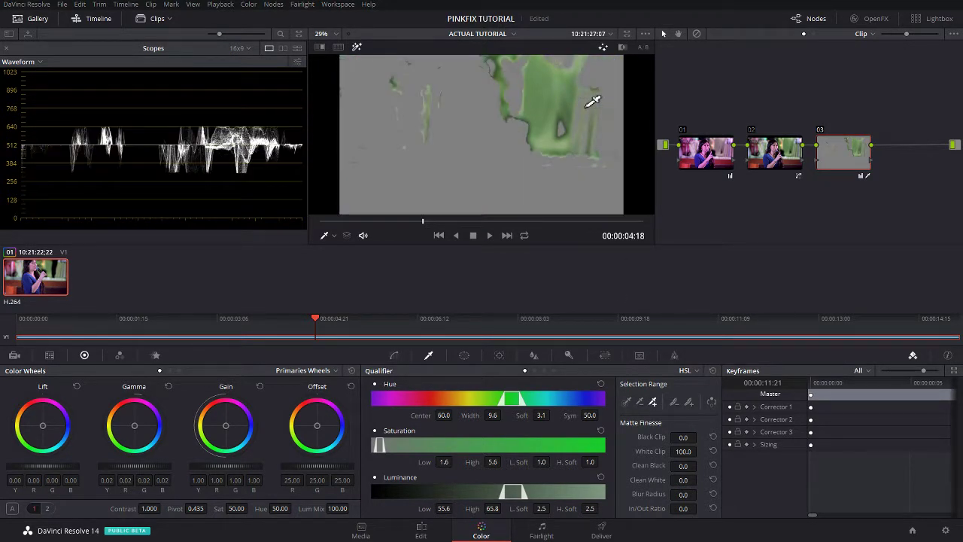
pyautogui.moveTo(587, 107); pyautogui.dragTo(580, 143)
# Soften the qualifier matte edges with a blur radius of 55.5
pyautogui.hotkey('shift', 'h')
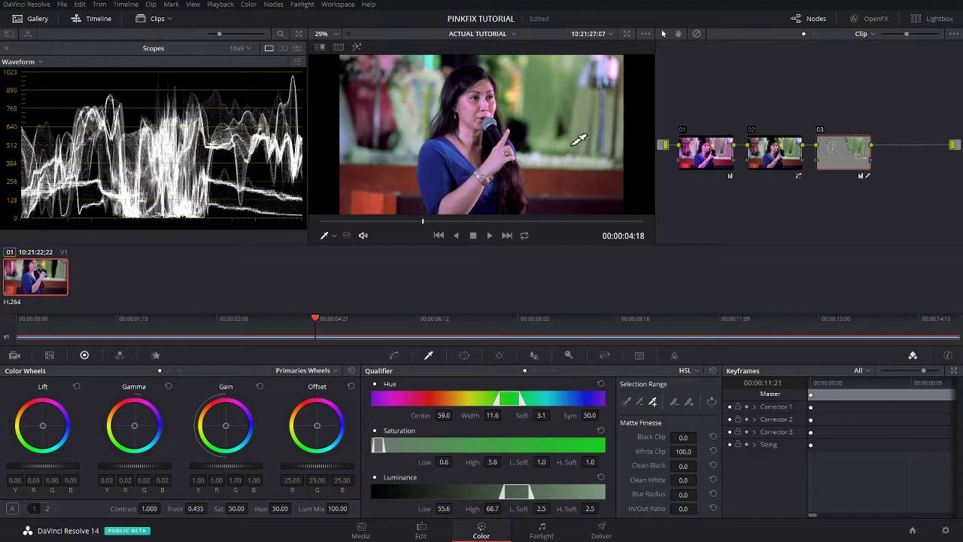
pyautogui.hotkey('shift', 'h')
pyautogui.hotkey('shift', 'h')
pyautogui.hotkey('shift', 'h')
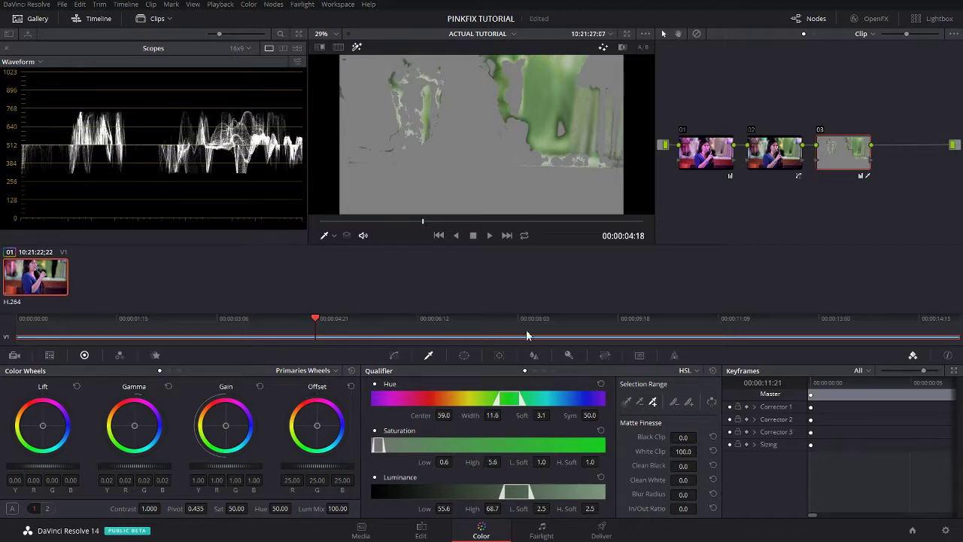
pyautogui.moveTo(683, 494)
pyautogui.mouseDown()
pyautogui.moveTo(724, 494)
pyautogui.moveTo(677, 508)
pyautogui.moveTo(679, 519)
pyautogui.moveTo(677, 511)
pyautogui.mouseUp()
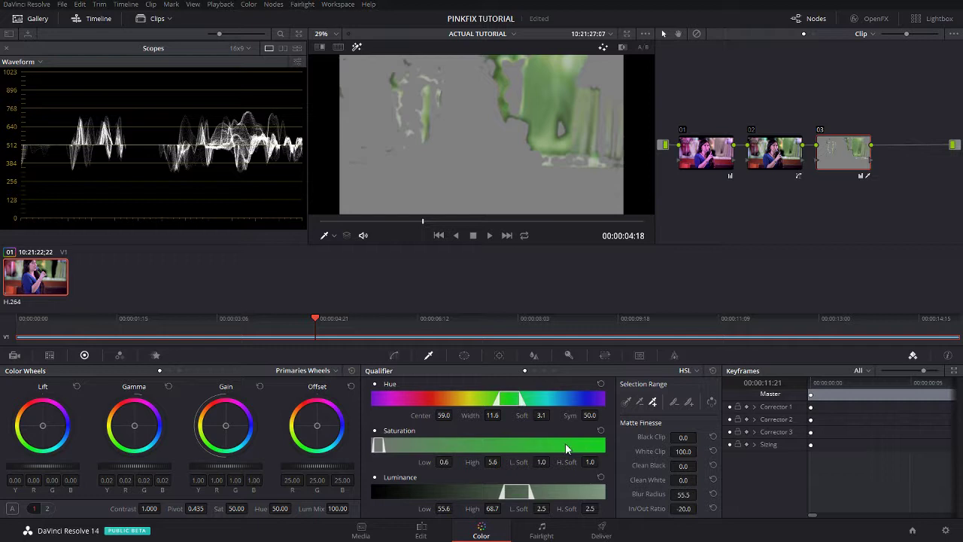
pyautogui.click(393, 355)
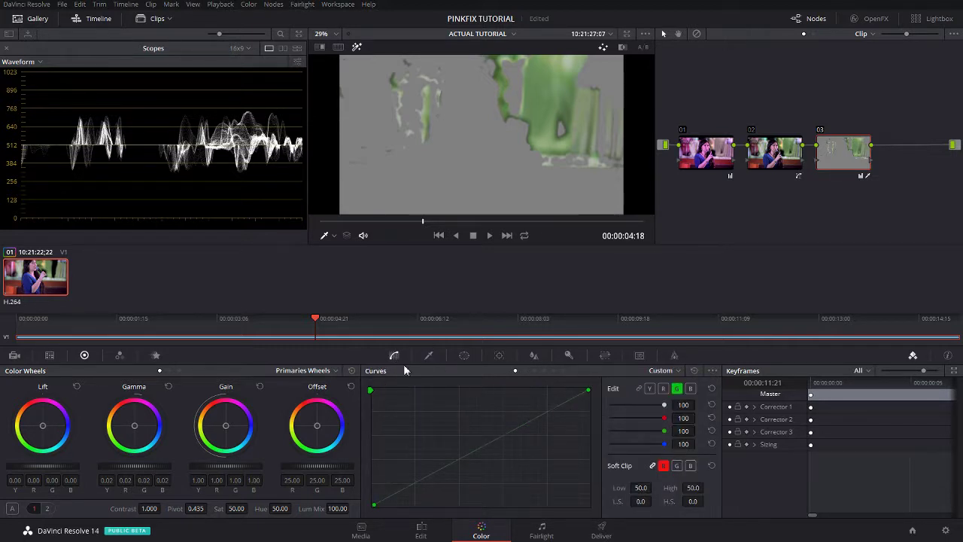
# Switch the scope to RGB Parade, add a blue curve point and pull the green curve down
pyautogui.click(32, 62)
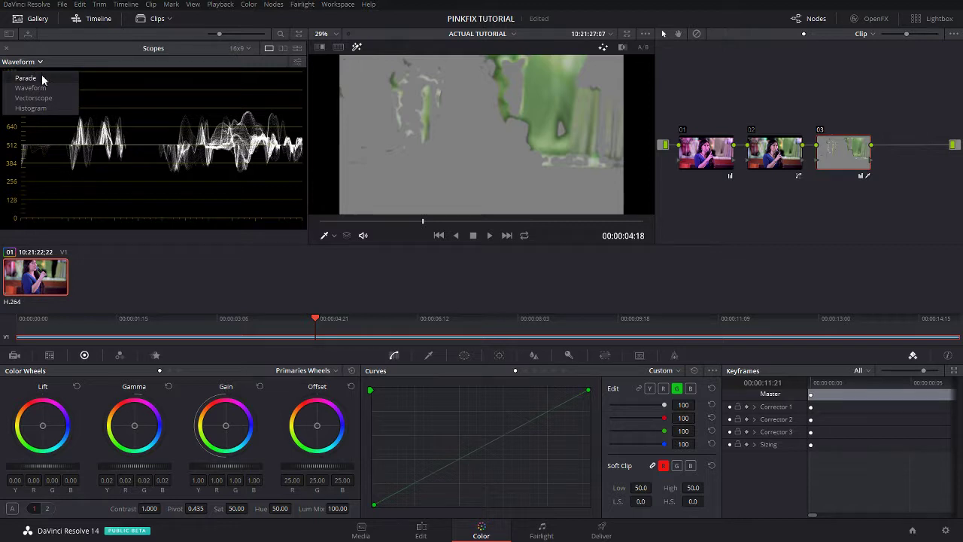
pyautogui.click(41, 76)
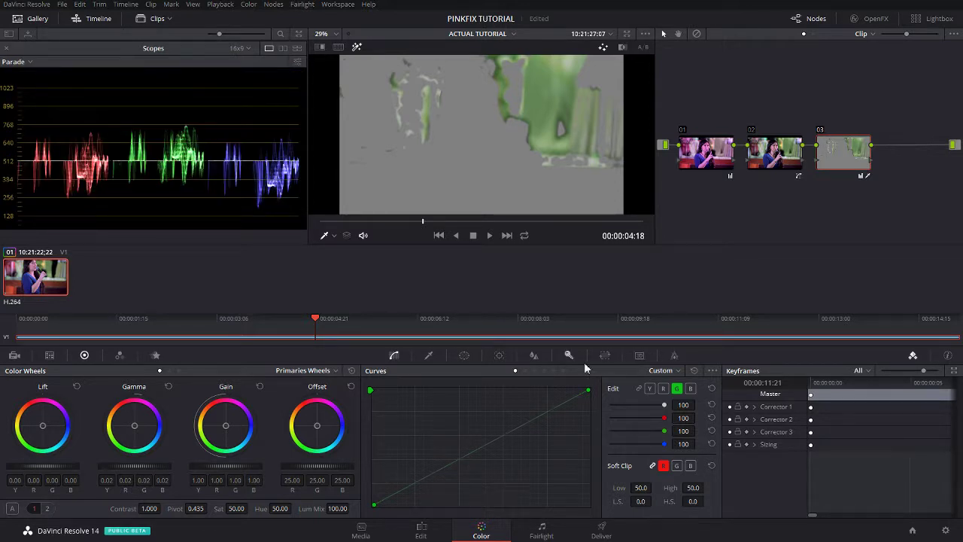
pyautogui.click(690, 389)
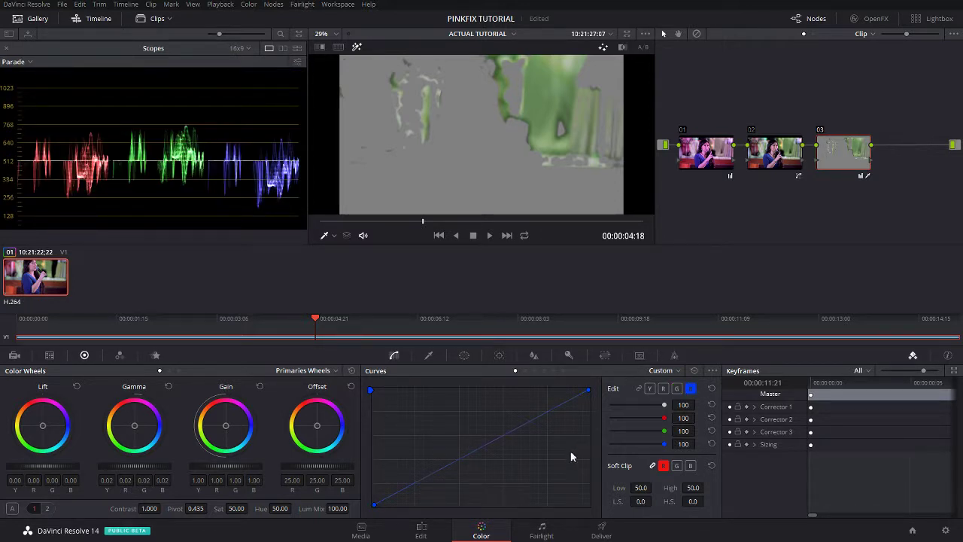
pyautogui.click(476, 445)
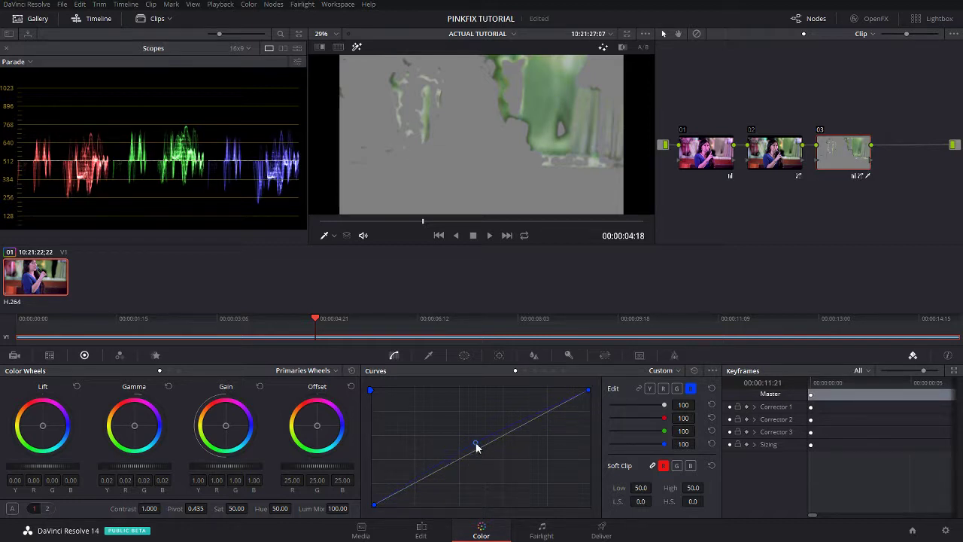
pyautogui.click(677, 388)
pyautogui.moveTo(484, 452); pyautogui.dragTo(490, 457)
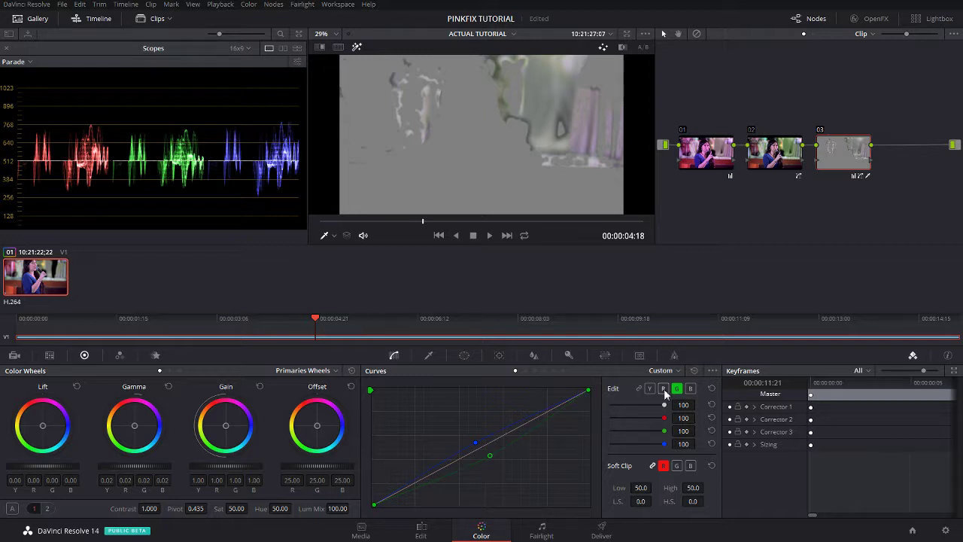
# Add a red curve point, check node 01, then remove the red point on node 03
pyautogui.click(663, 388)
pyautogui.click(480, 451)
pyautogui.click(716, 157)
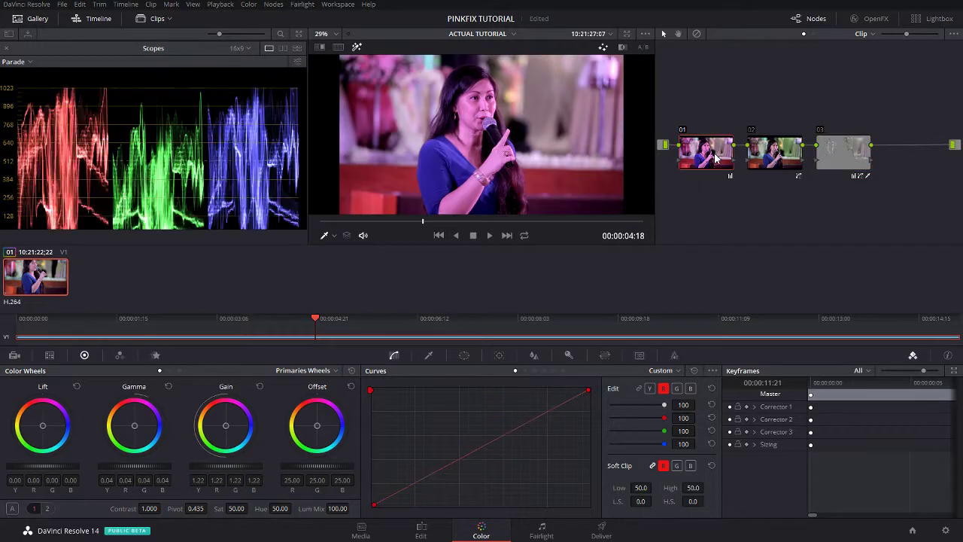
pyautogui.click(838, 154)
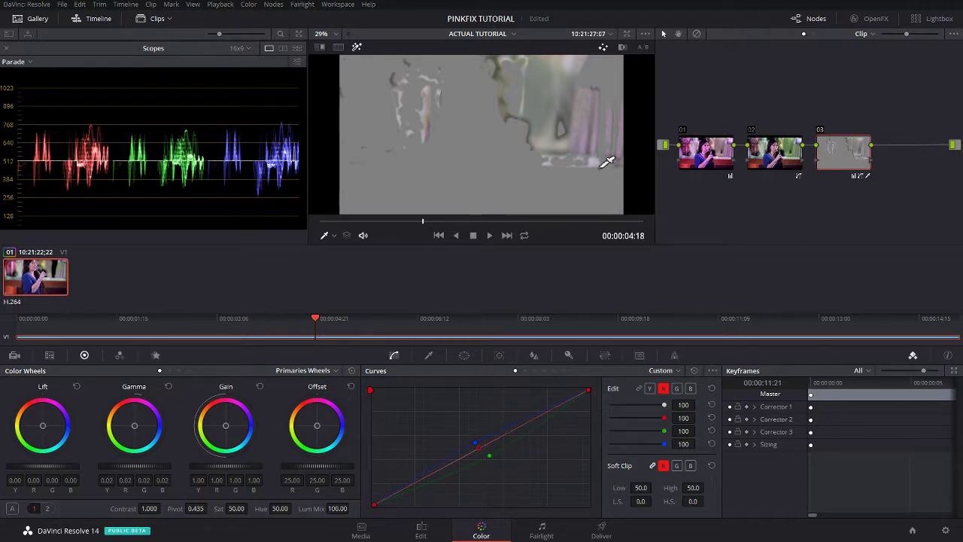
pyautogui.moveTo(488, 444); pyautogui.dragTo(483, 455)
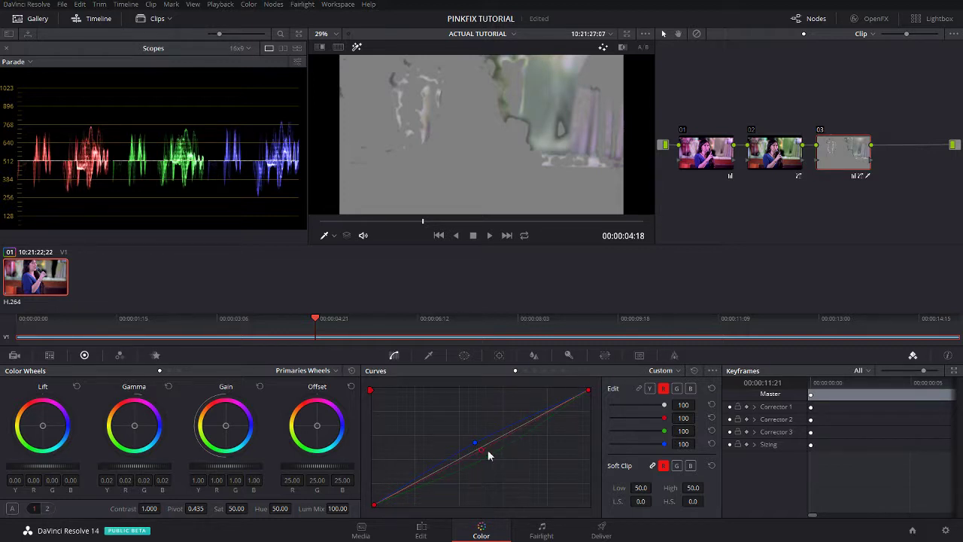
pyautogui.rightClick(486, 454)
# Nudge the green curve point left, turn off highlight and move to another frame
pyautogui.click(489, 457)
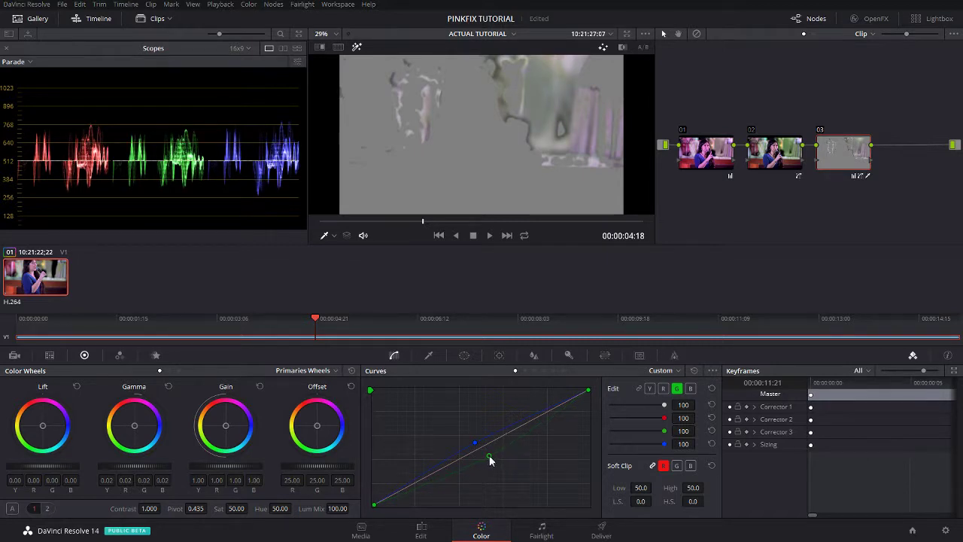
pyautogui.moveTo(489, 457); pyautogui.dragTo(487, 457)
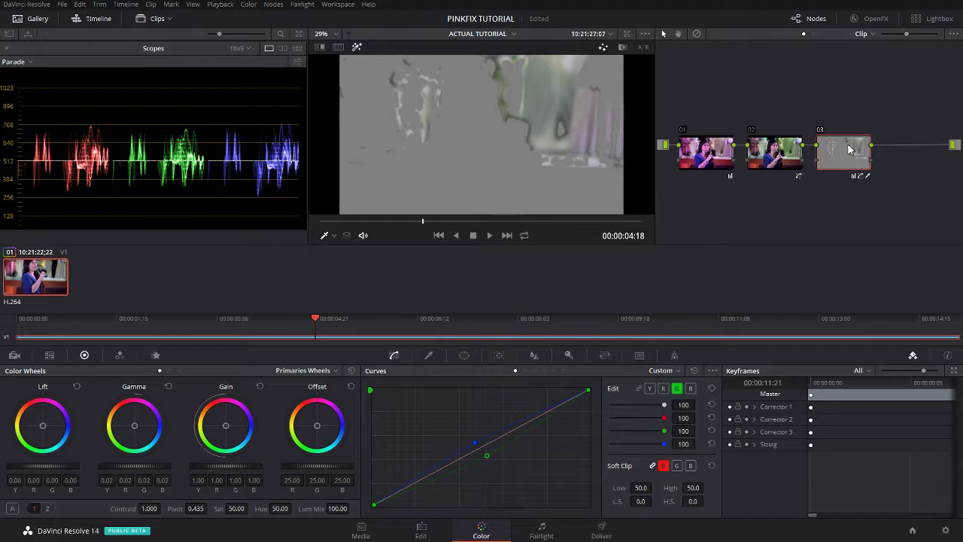
pyautogui.hotkey('shift', 'h')
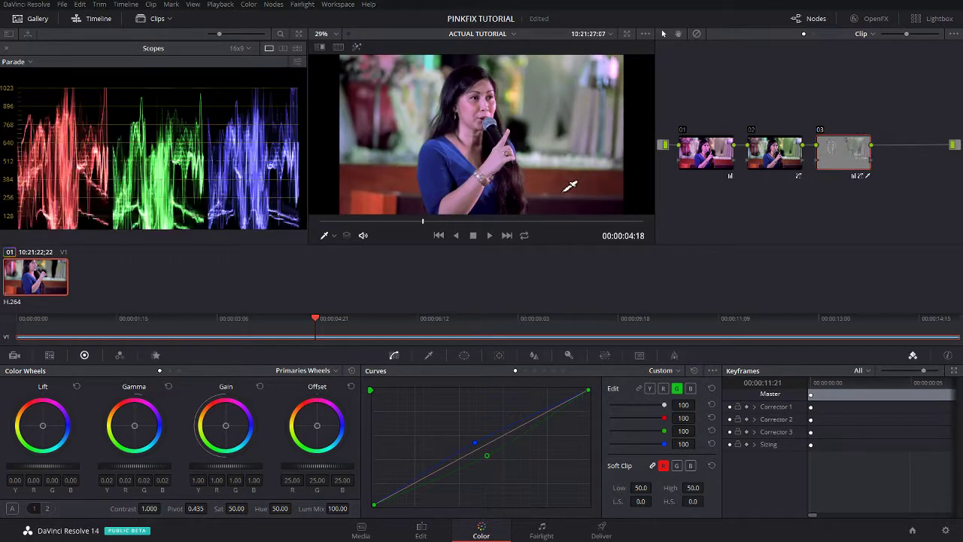
pyautogui.moveTo(425, 221); pyautogui.dragTo(447, 222)
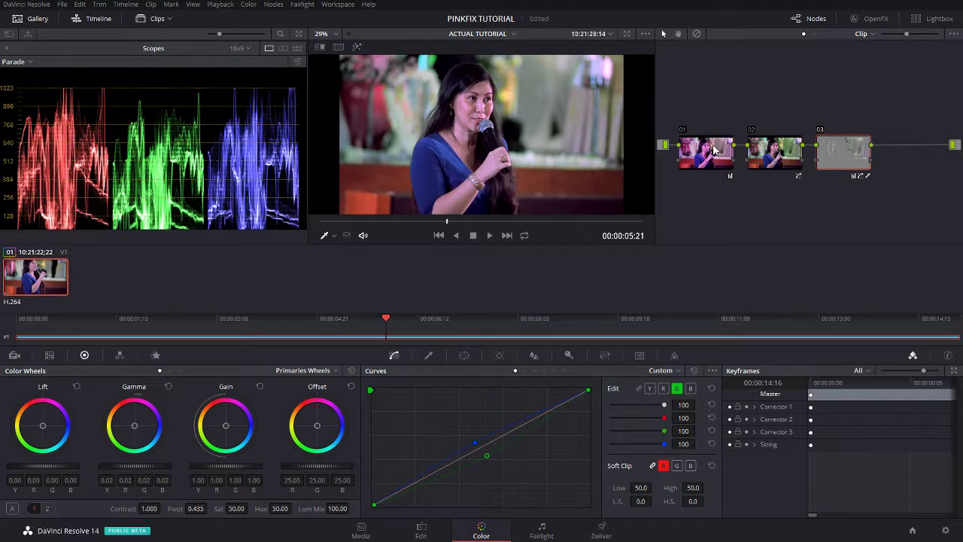
# Toggle node 03 off and on to compare, then add serial node 04
pyautogui.moveTo(849, 160)
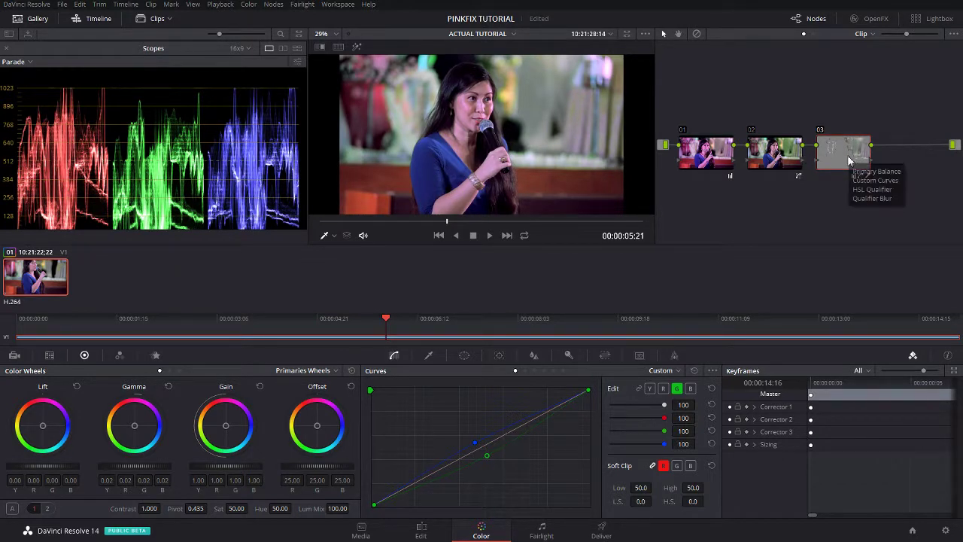
pyautogui.hotkey('ctrl', 'd')
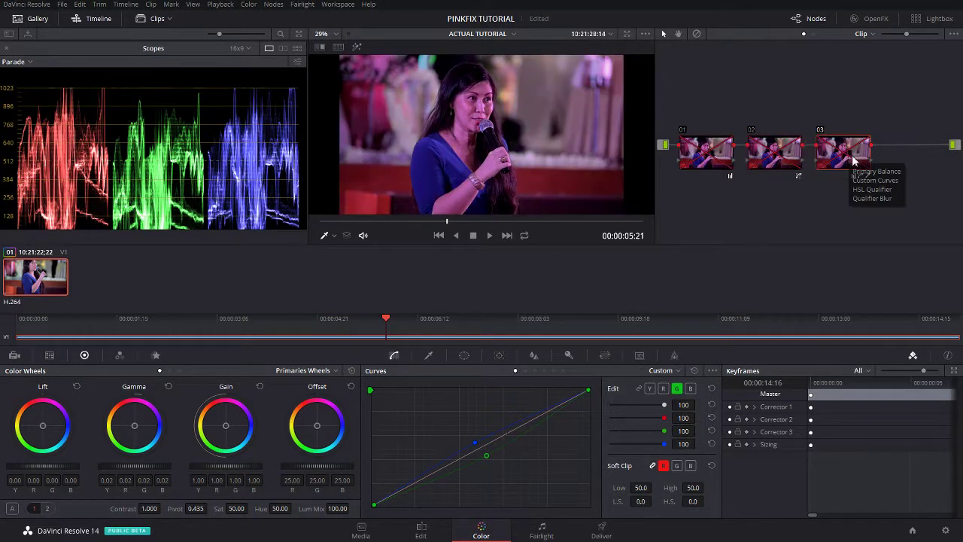
pyautogui.hotkey('ctrl', 'd')
pyautogui.hotkey('ctrl', 'd')
pyautogui.hotkey('ctrl', 'd')
pyautogui.hotkey('ctrl', 'd')
pyautogui.hotkey('ctrl', 'd')
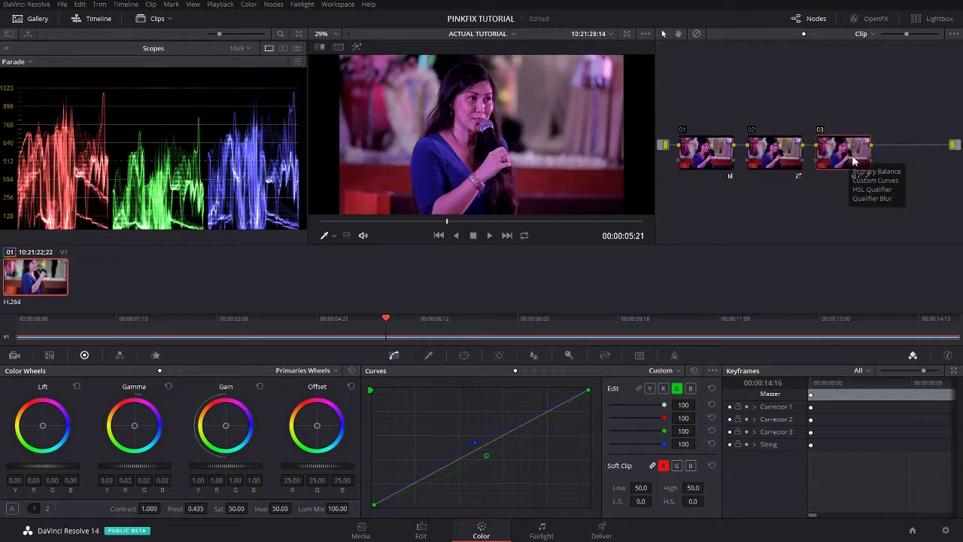
pyautogui.hotkey('ctrl', 'd')
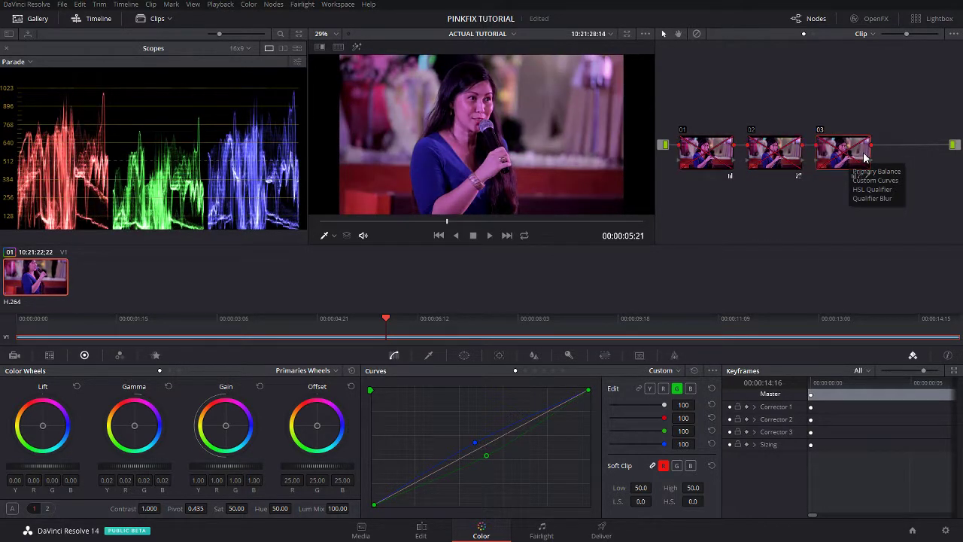
pyautogui.hotkey('ctrl', 'd')
pyautogui.hotkey('alt', 's')
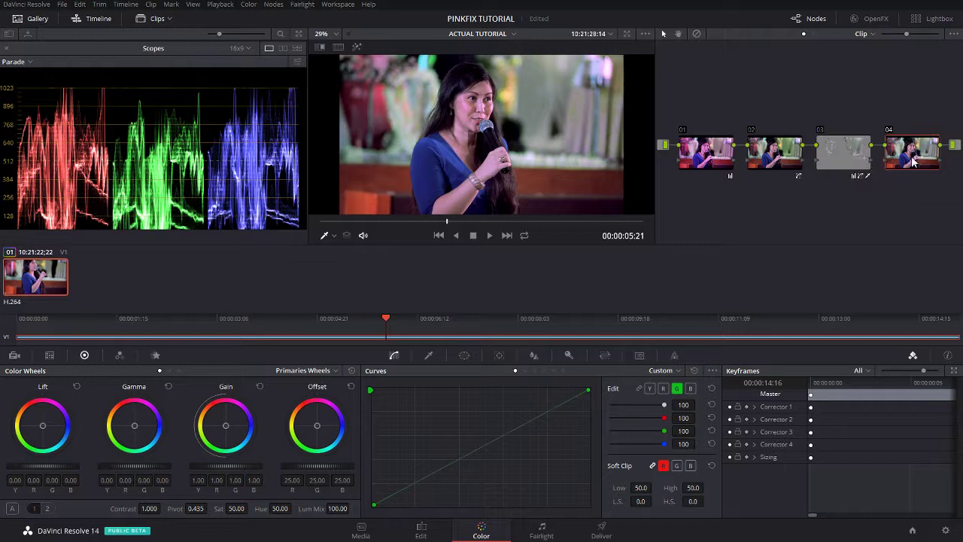
# Apply the 3D LUT MYLUTS > WEDDINGFILMLOOK_CONTRAST to node 04
pyautogui.rightClick(913, 161)
pyautogui.moveTo(906, 270)
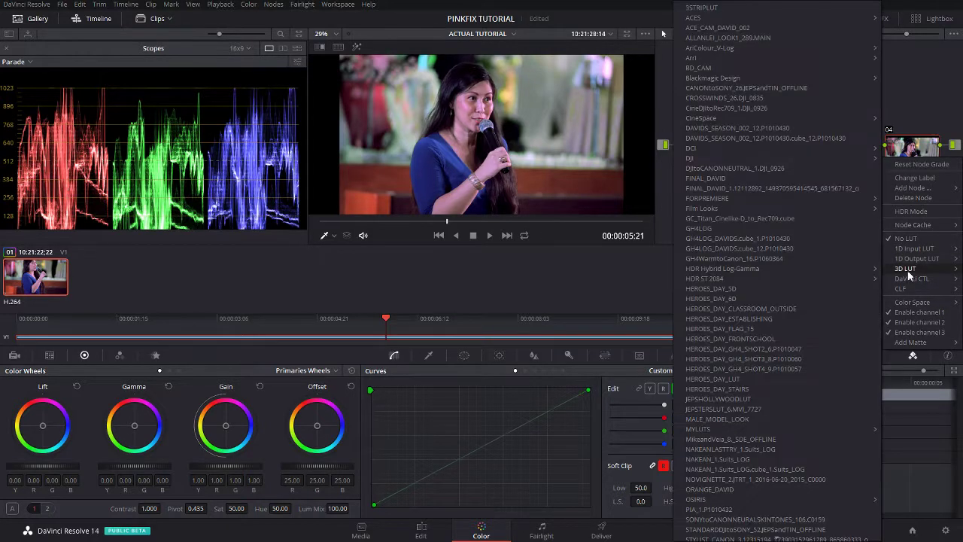
pyautogui.moveTo(723, 430)
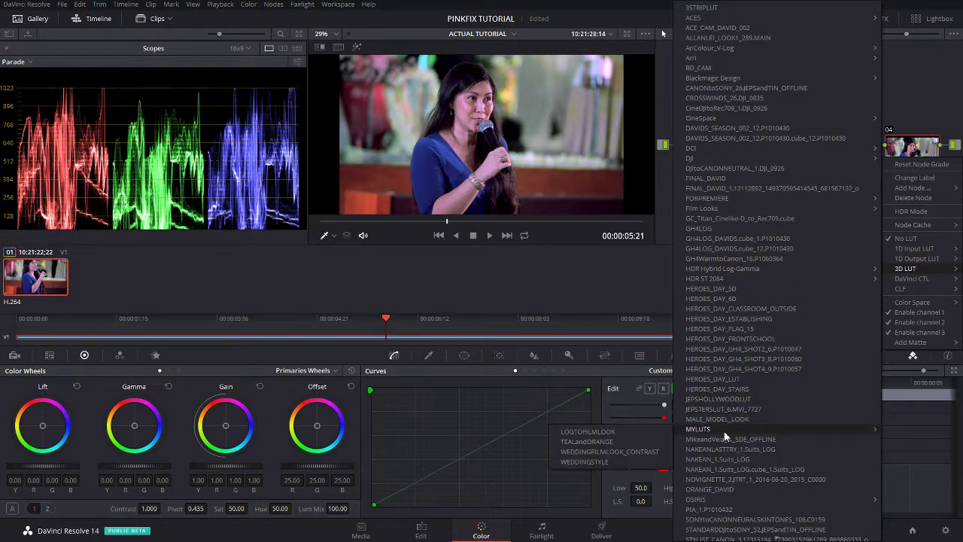
pyautogui.click(638, 452)
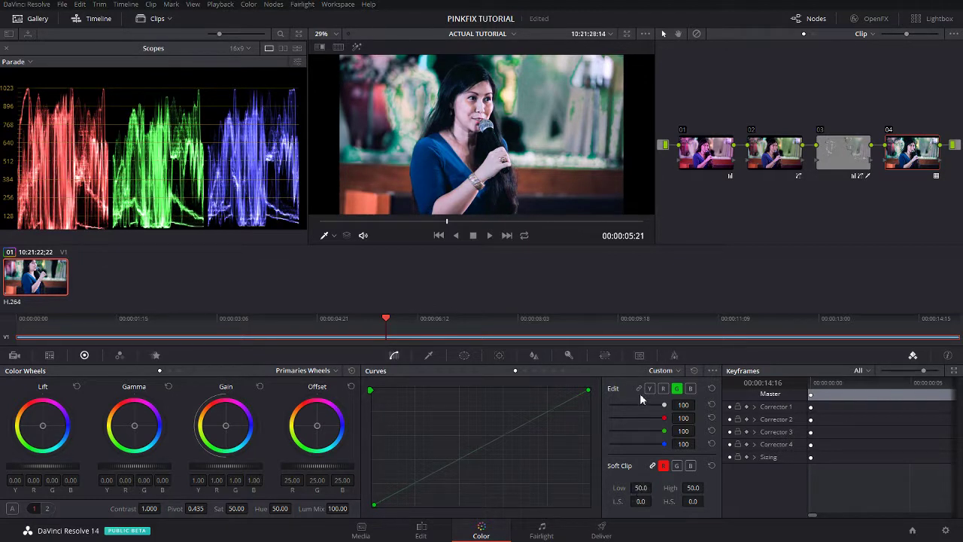
# Set node 04's Key Output Gain to 0.600 after first trying 0.700
pyautogui.click(570, 355)
pyautogui.click(608, 451)
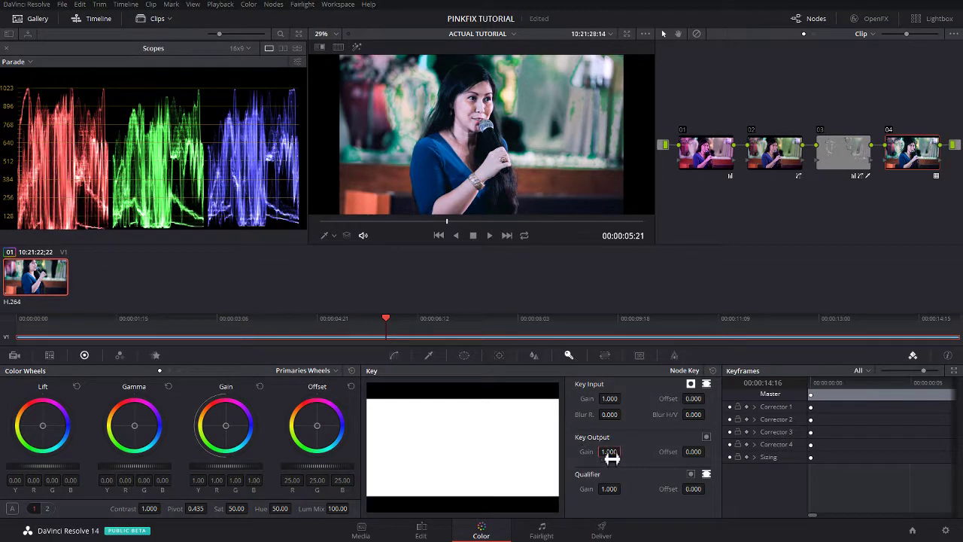
pyautogui.press('BackSpace')
pyautogui.write('.7')
pyautogui.press('Return')
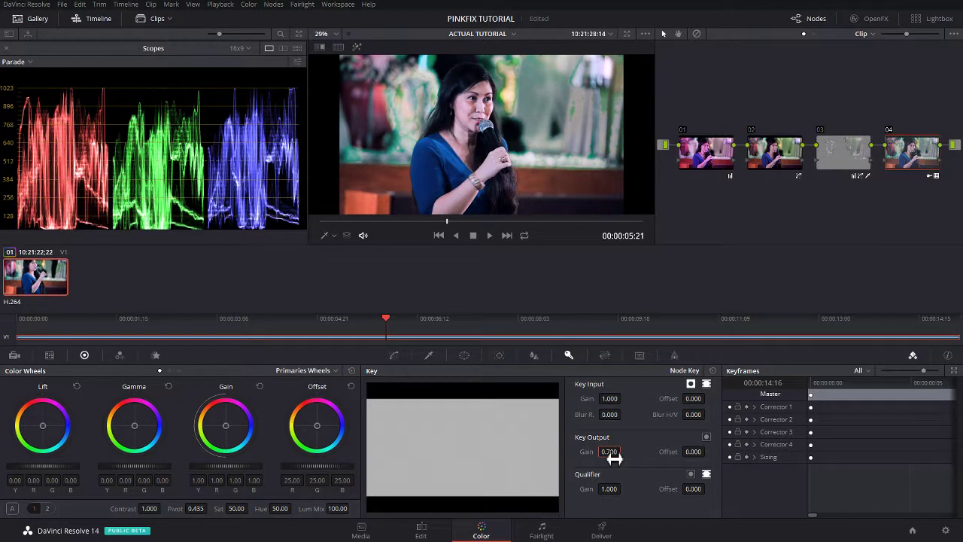
pyautogui.click(606, 453)
pyautogui.press('BackSpace')
pyautogui.write('.6')
pyautogui.press('Return')
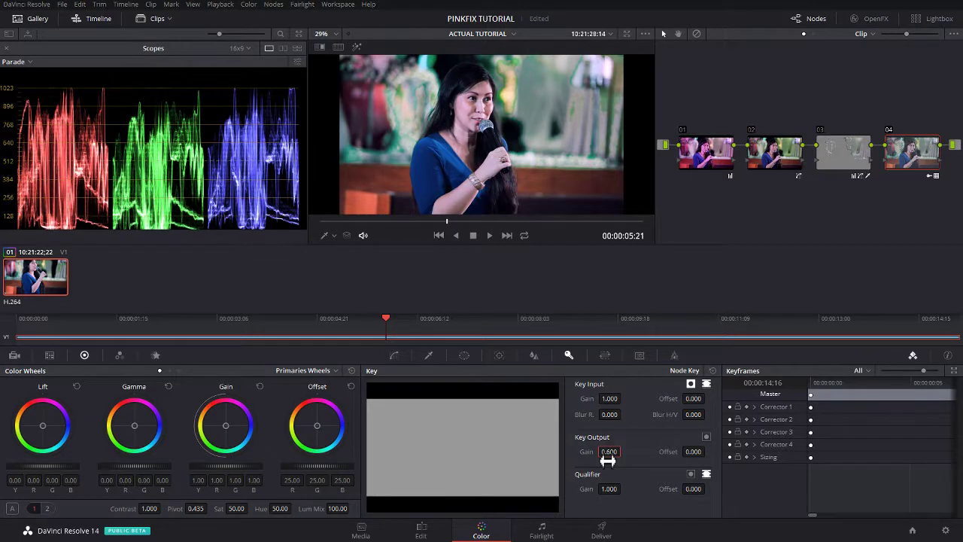
pyautogui.click(840, 161)
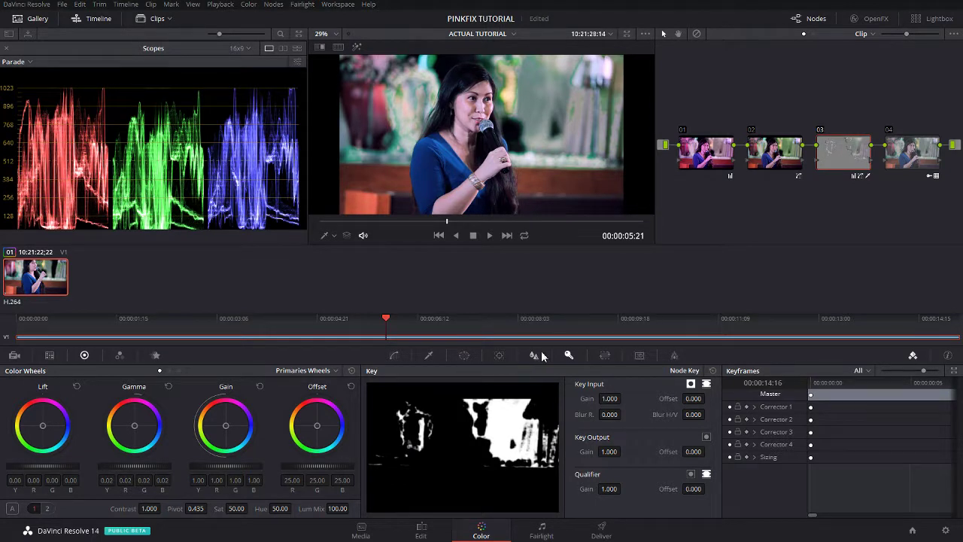
# Slightly increase node 03's qualifier matte blur radius
pyautogui.click(429, 358)
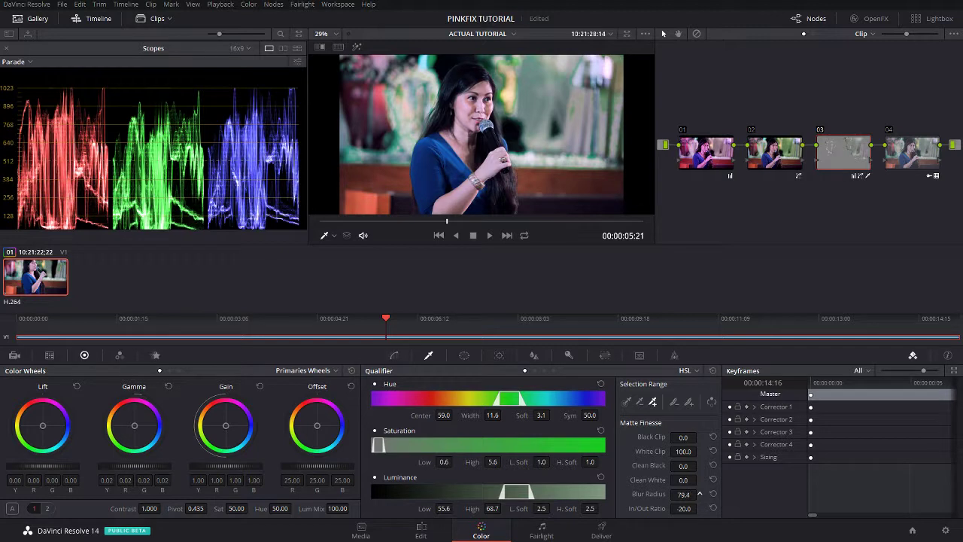
pyautogui.moveTo(700, 494); pyautogui.dragTo(700, 508)
pyautogui.click(911, 160)
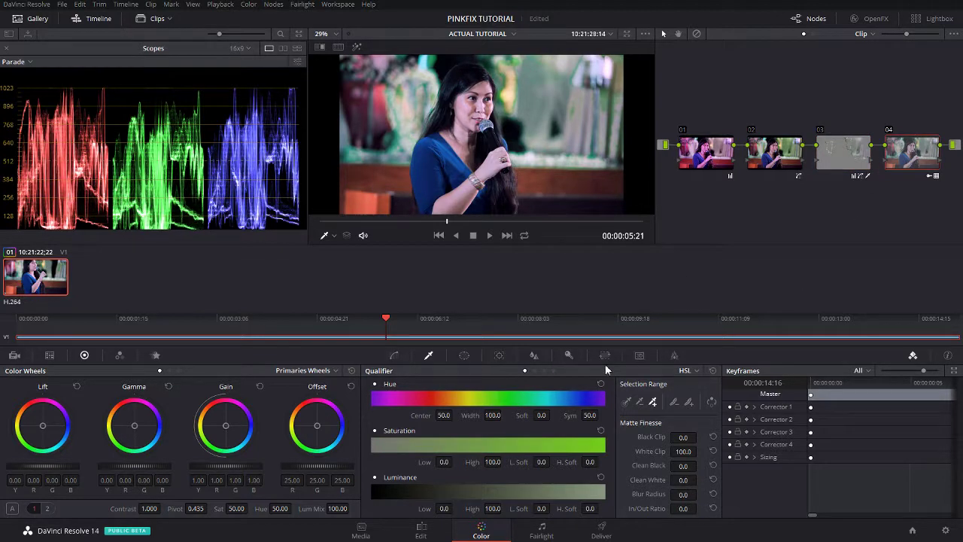
# Switch the scope to Waveform and give node 04 gamma 0.03, contrast 0.858 and lift 0.00
pyautogui.click(464, 356)
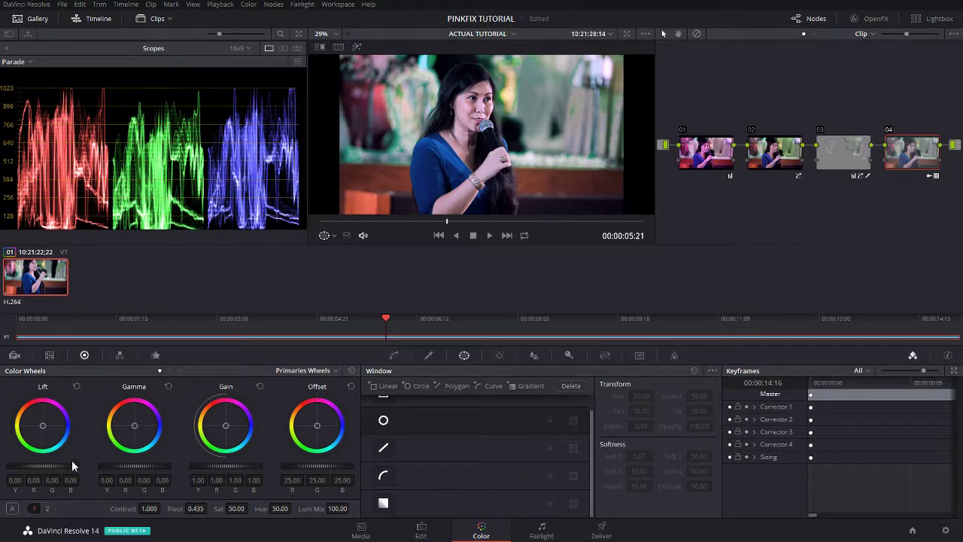
pyautogui.click(19, 63)
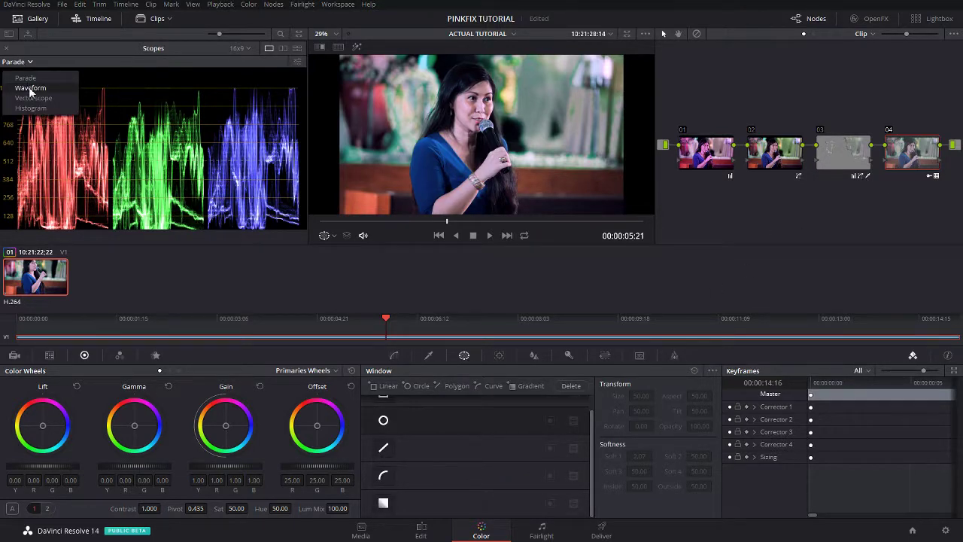
pyautogui.click(31, 91)
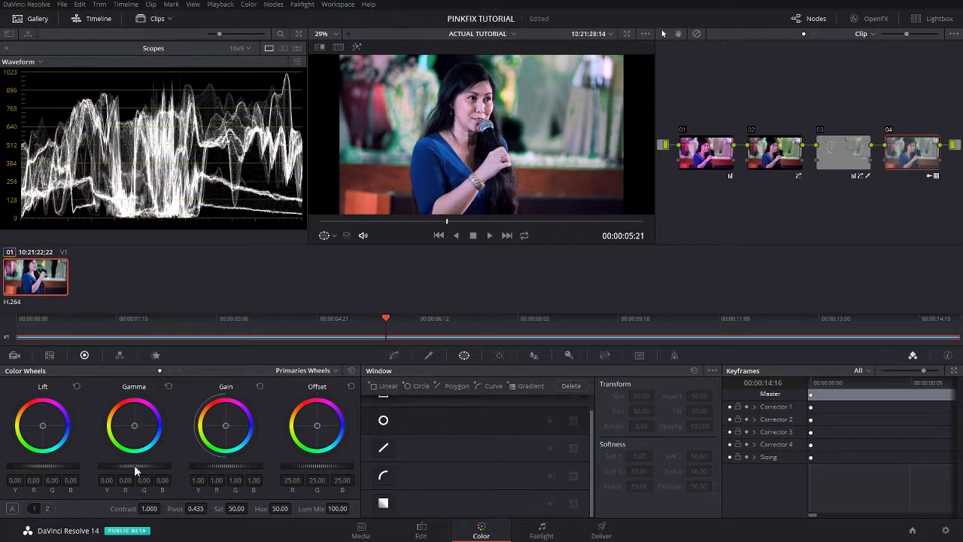
pyautogui.moveTo(133, 465); pyautogui.dragTo(134, 462)
pyautogui.moveTo(155, 510); pyautogui.dragTo(170, 508)
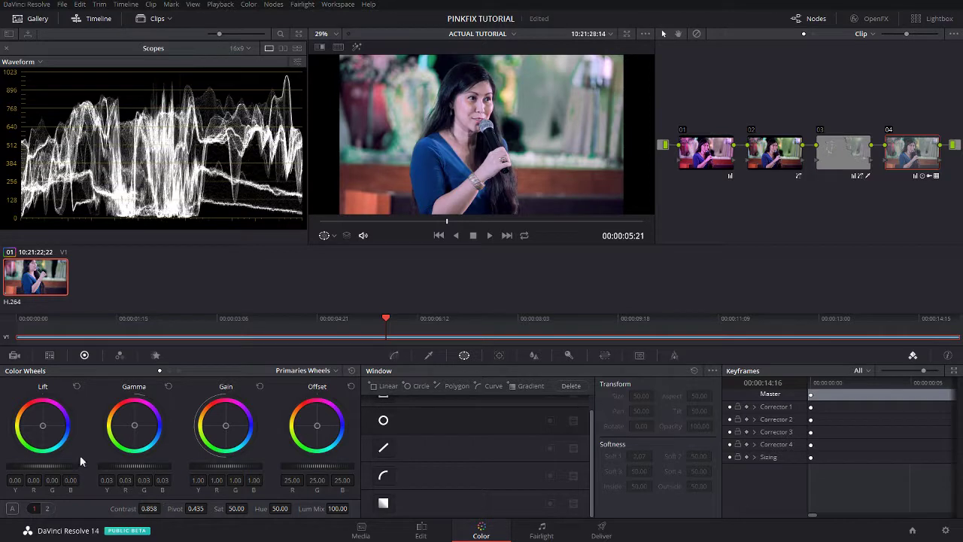
pyautogui.moveTo(51, 465); pyautogui.dragTo(50, 466)
pyautogui.moveTo(366, 223); pyautogui.dragTo(451, 221)
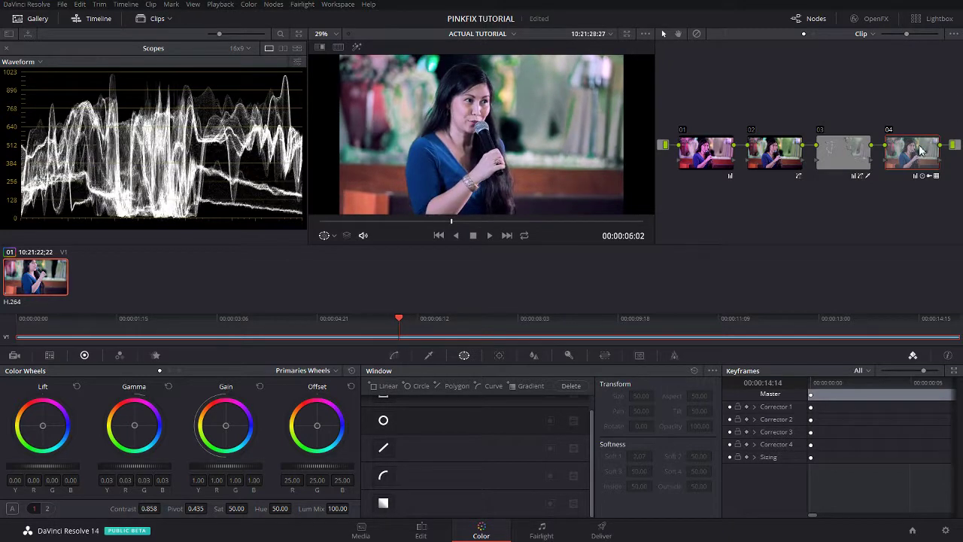
# Reapply the MYLUTS > WEDDINGFILMLOOK_CONTRAST 3D LUT to node 04 from its context menu
pyautogui.rightClick(919, 149)
pyautogui.moveTo(907, 264)
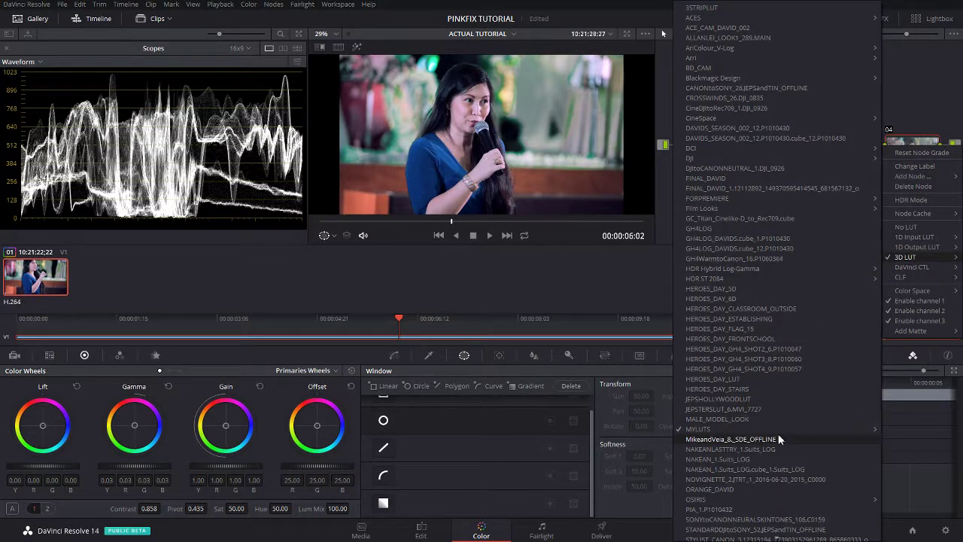
pyautogui.moveTo(779, 429)
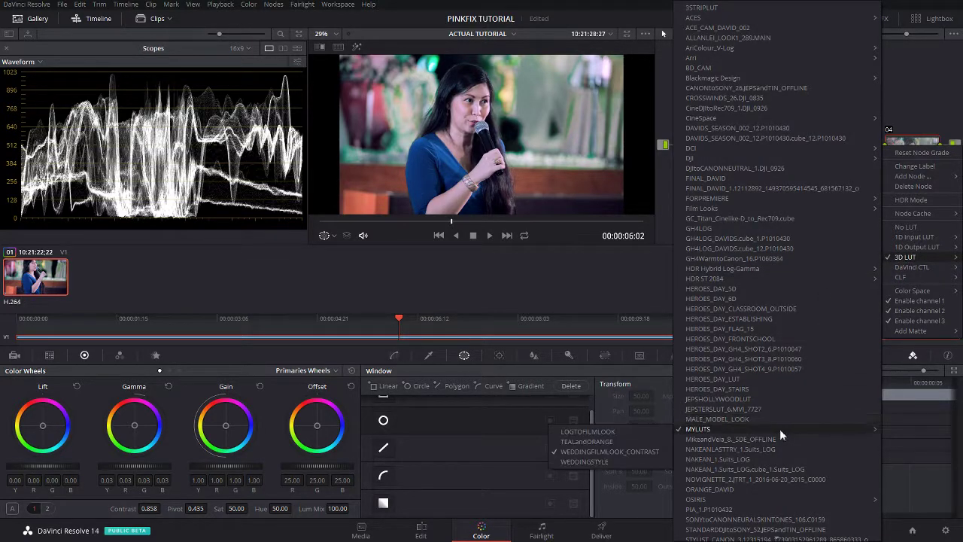
pyautogui.click(603, 454)
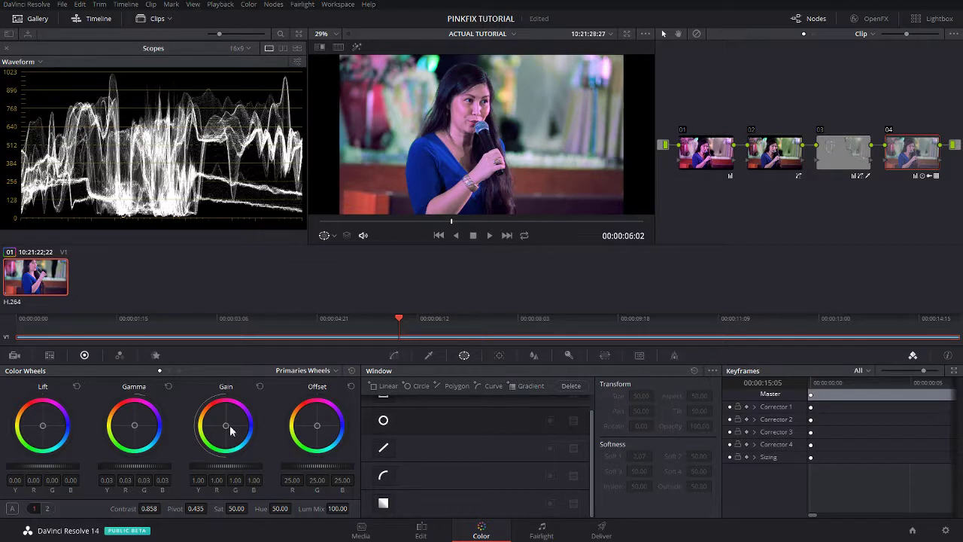
# Try a teal gain shift, reset gain to neutral, and set node 04's saturation to 40
pyautogui.moveTo(225, 429); pyautogui.dragTo(223, 426)
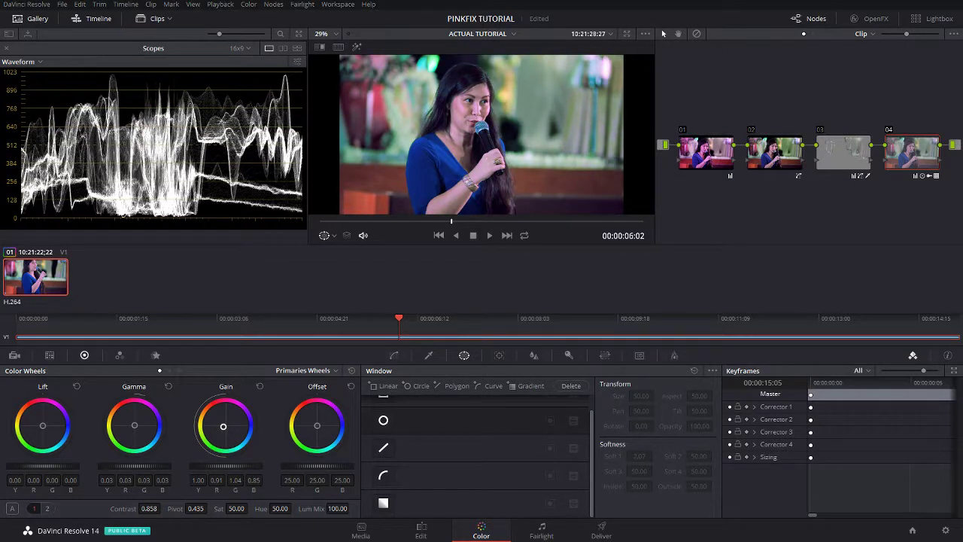
pyautogui.click(259, 387)
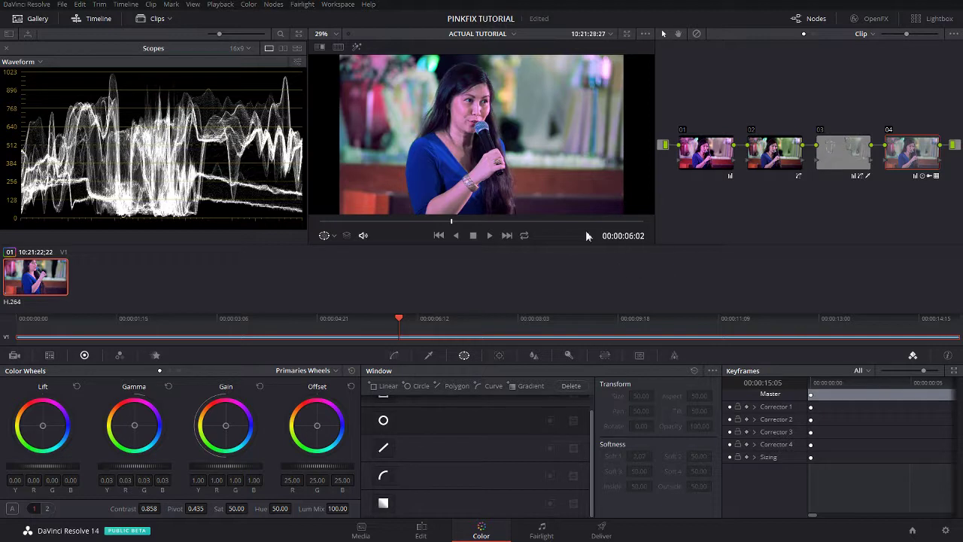
pyautogui.click(236, 512)
pyautogui.write('40')
pyautogui.press('Return')
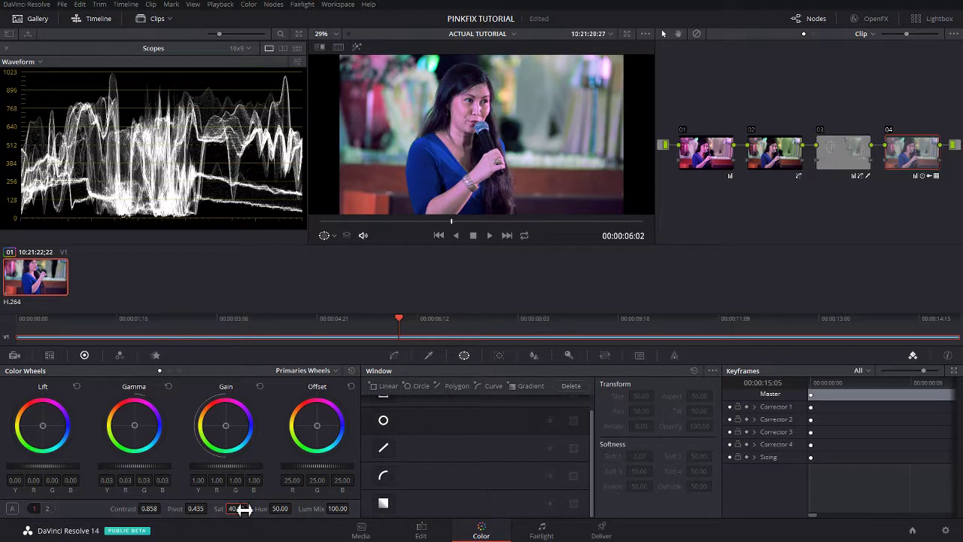
pyautogui.click(367, 223)
pyautogui.moveTo(368, 224); pyautogui.dragTo(568, 216)
# Toggle the grade repeatedly while scrubbing to about five seconds, leaving it on
pyautogui.hotkey('ctrl', 'd')
pyautogui.hotkey('ctrl', 'd')
pyautogui.hotkey('ctrl', 'd')
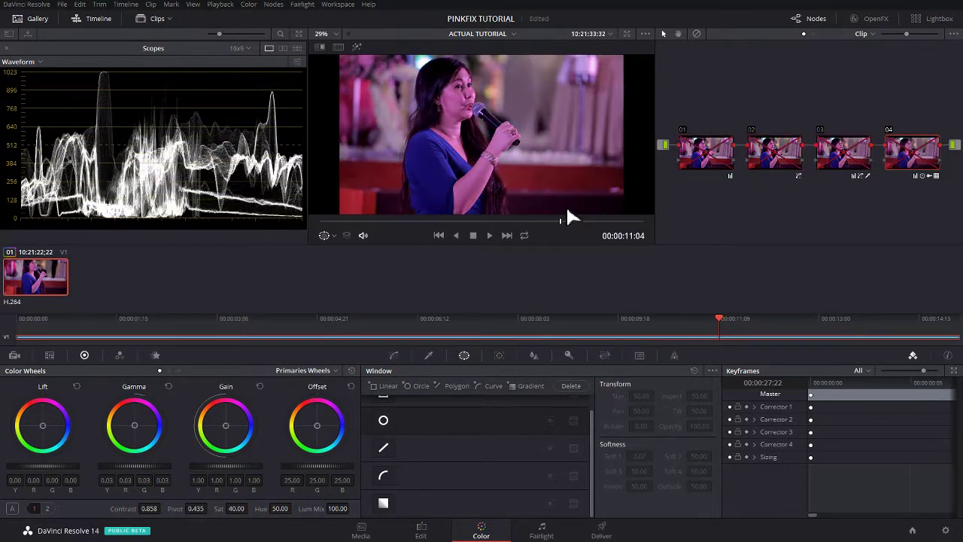
pyautogui.hotkey('ctrl', 'd')
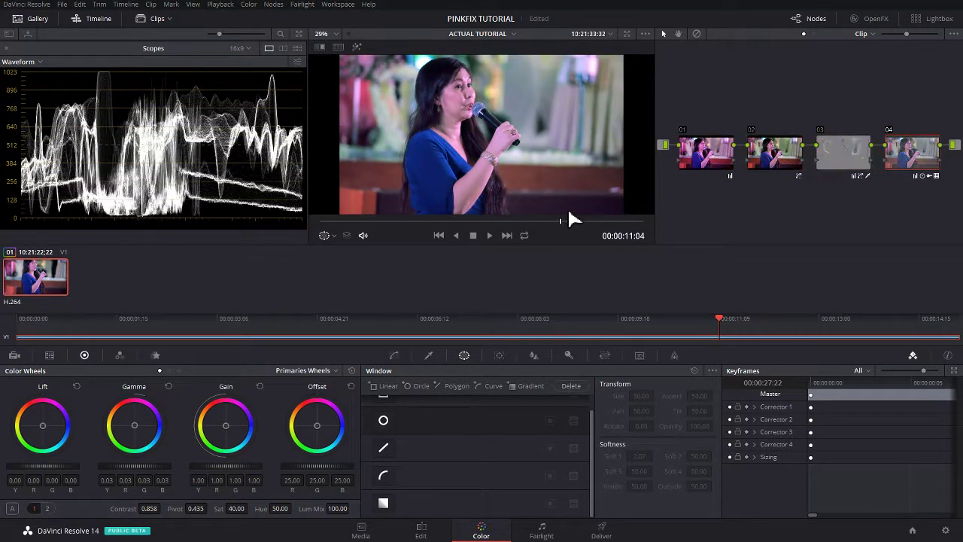
pyautogui.hotkey('ctrl', 'd')
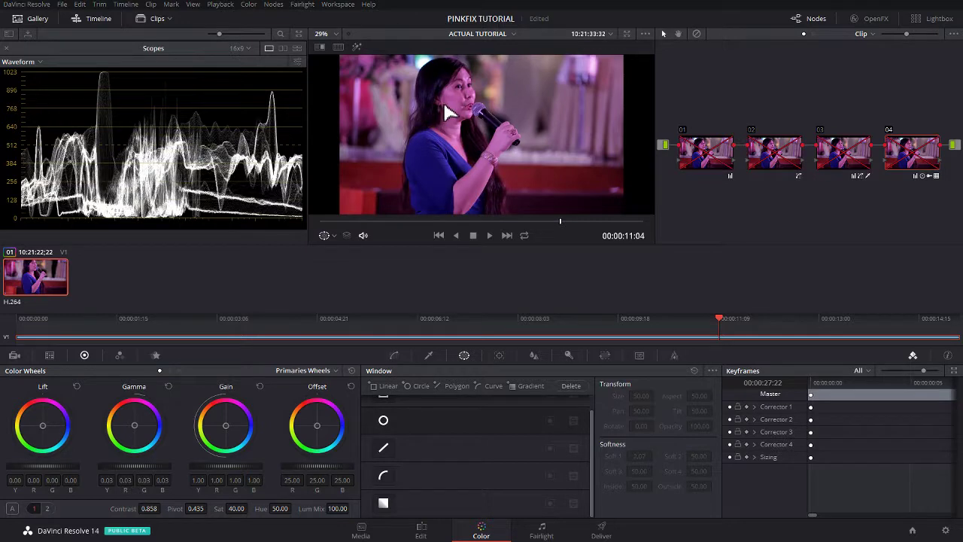
pyautogui.hotkey('ctrl', 'd')
pyautogui.hotkey('ctrl', 'd')
pyautogui.hotkey('ctrl', 'd')
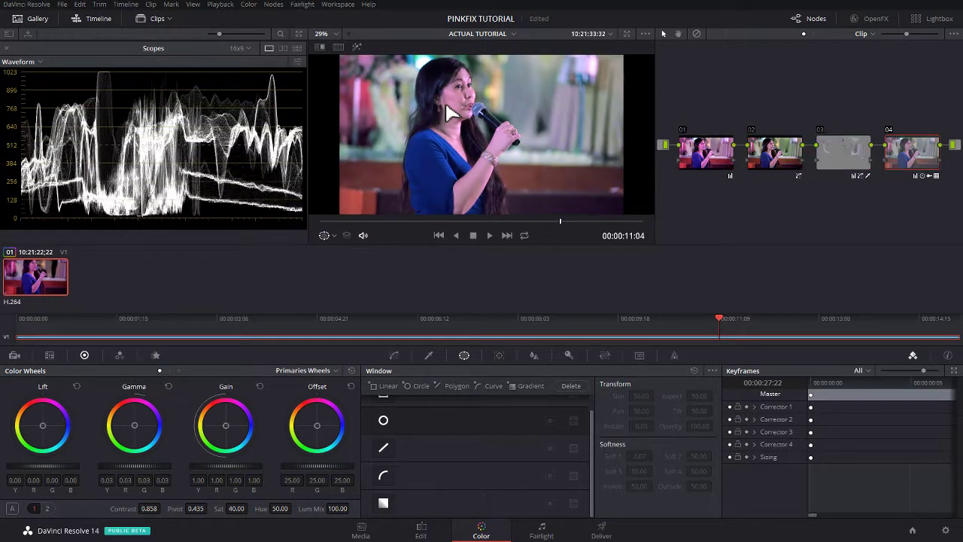
pyautogui.hotkey('ctrl', 'd')
pyautogui.hotkey('ctrl', 'd')
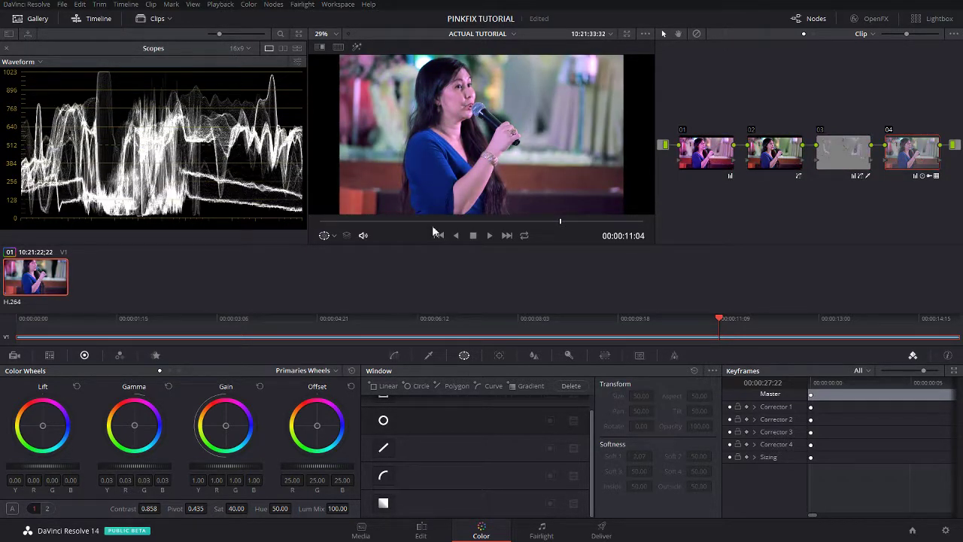
pyautogui.moveTo(433, 223)
pyautogui.mouseDown()
pyautogui.moveTo(409, 223)
pyautogui.moveTo(431, 224)
pyautogui.mouseUp()
pyautogui.hotkey('ctrl', 'd')
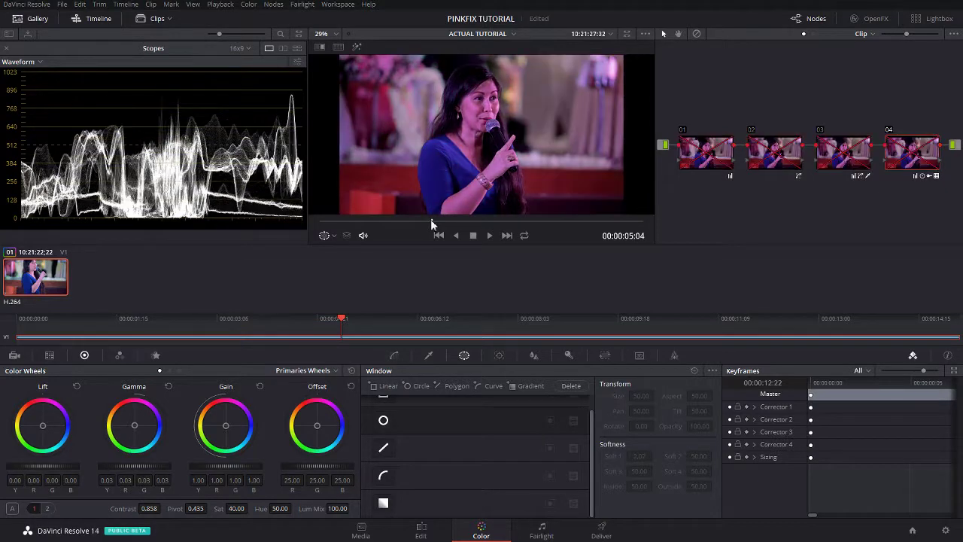
pyautogui.hotkey('ctrl', 'd')
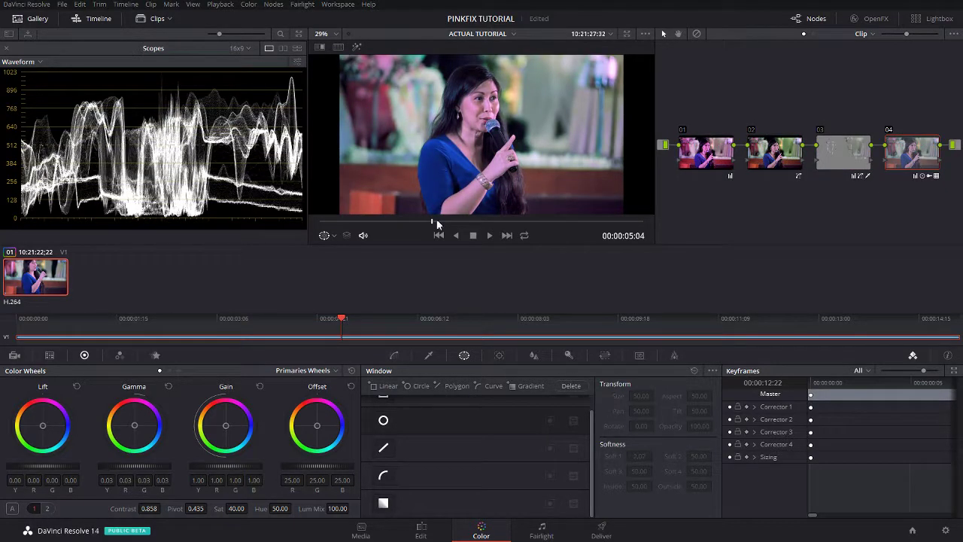